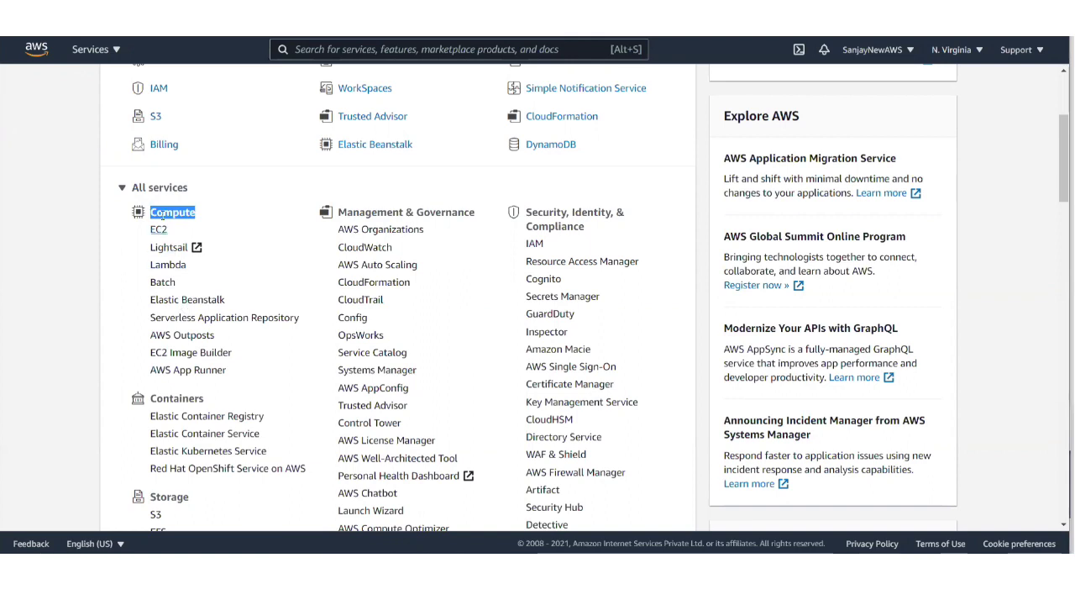
Open the EC2 service from the Compute category and start the wizard for launching a new instance
left_click(158, 230)
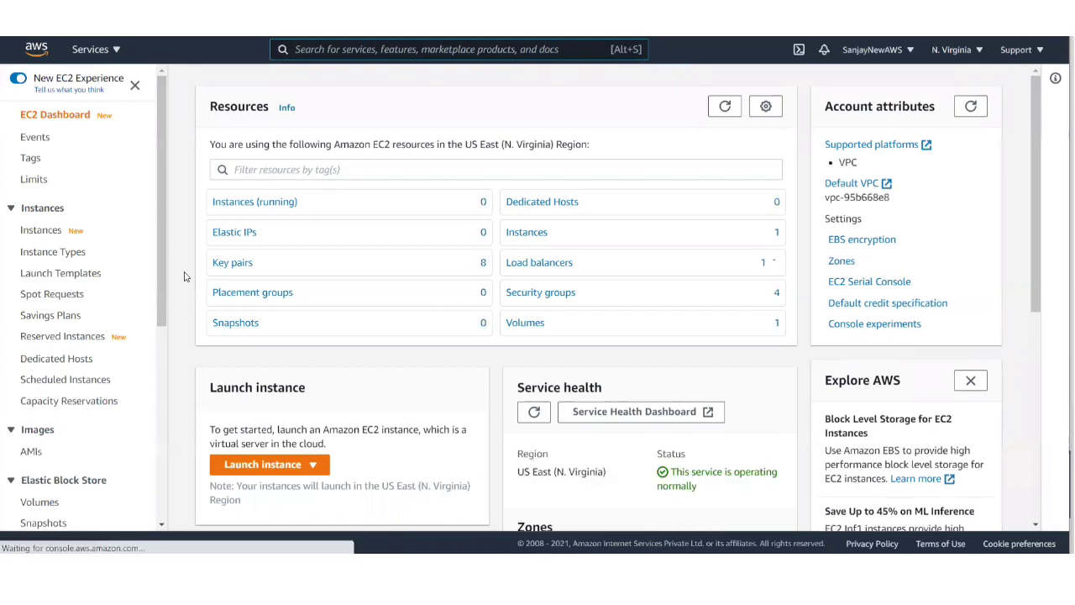
left_click(286, 470)
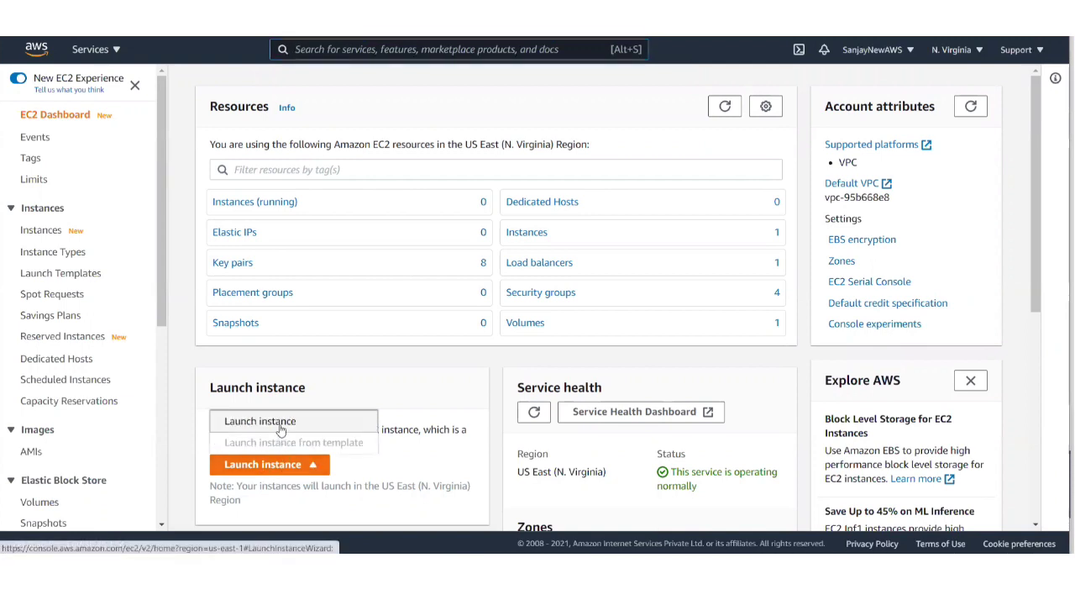
left_click(280, 428)
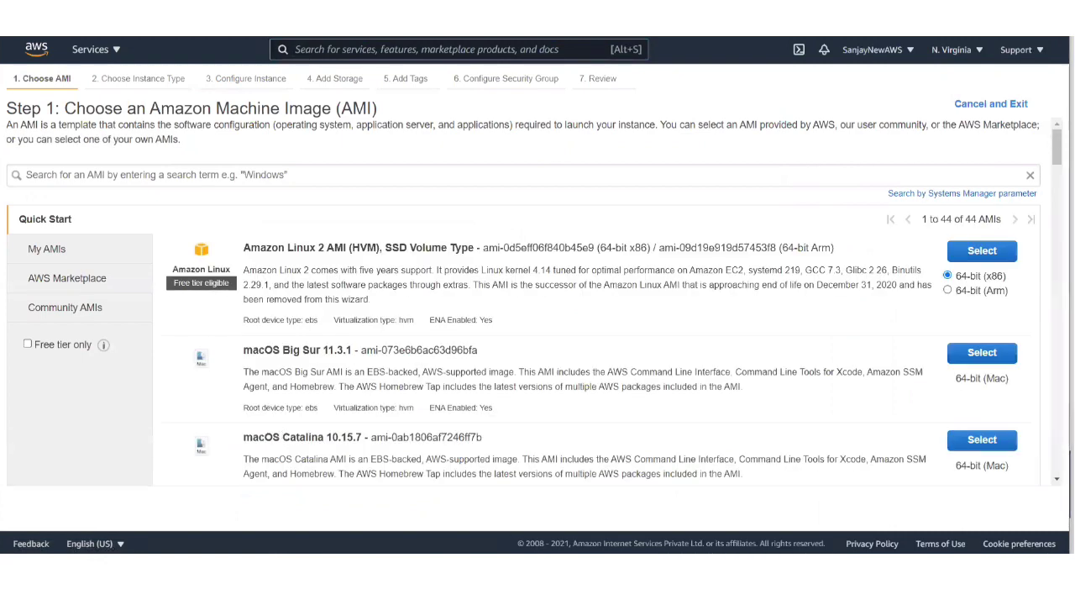
Choose the free-tier eligible Amazon Linux 2 AMI (HVM), SSD Volume Type, in 64-bit (x86) as the machine image
key("alt+Tab")
left_click_drag(6, 108, 385, 109)
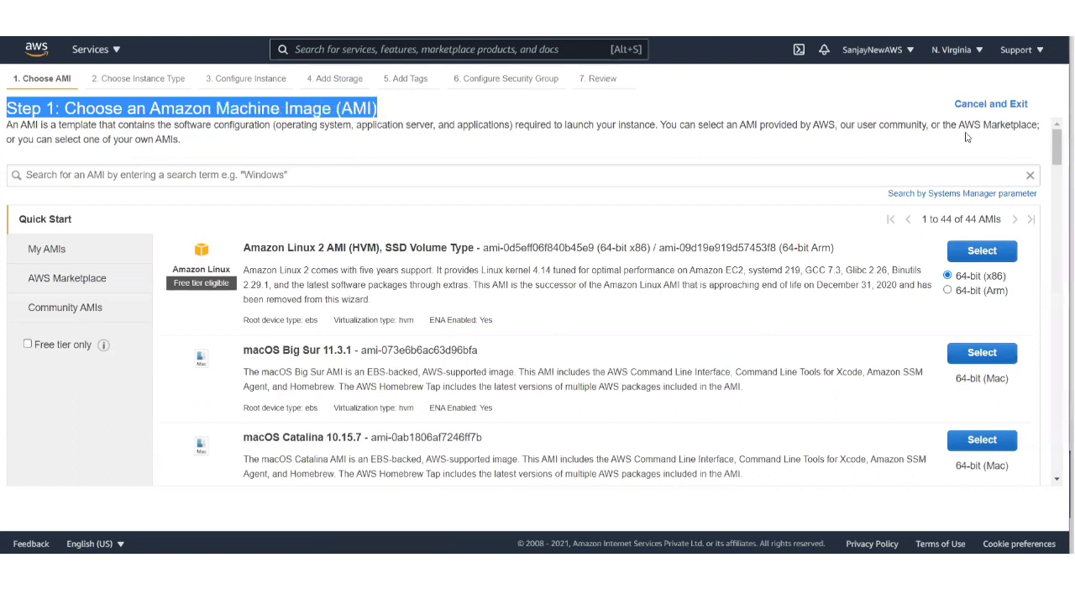
key("alt+Tab")
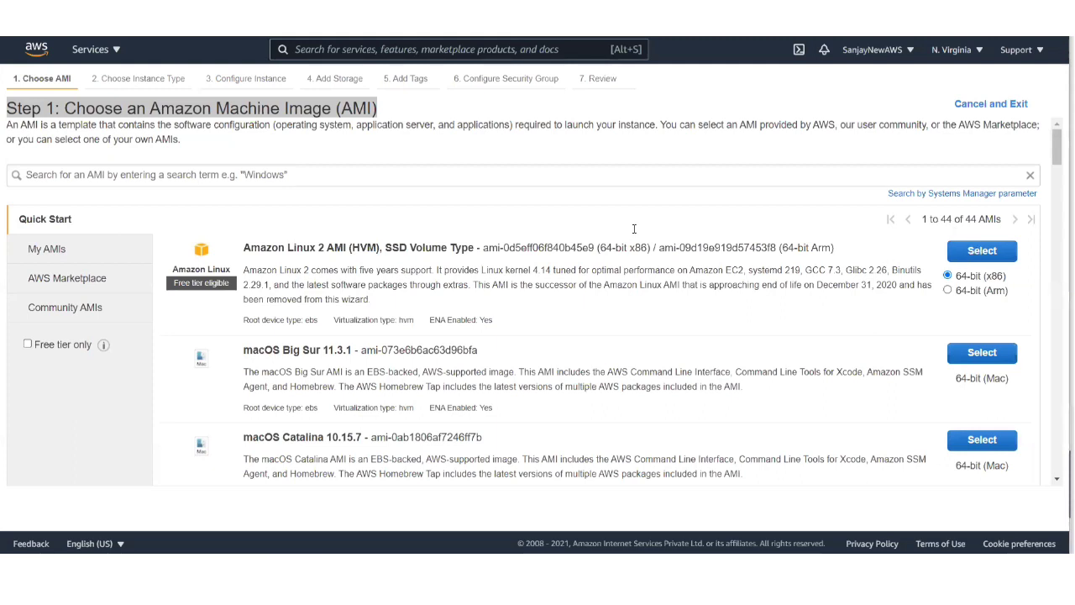
left_click_drag(244, 247, 477, 245)
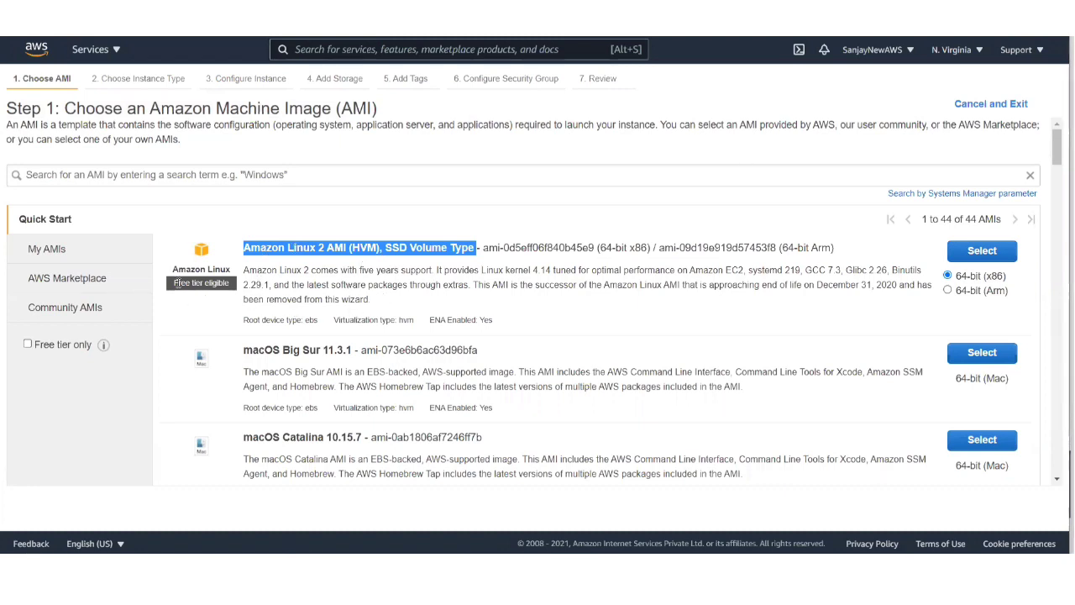
left_click_drag(174, 283, 226, 282)
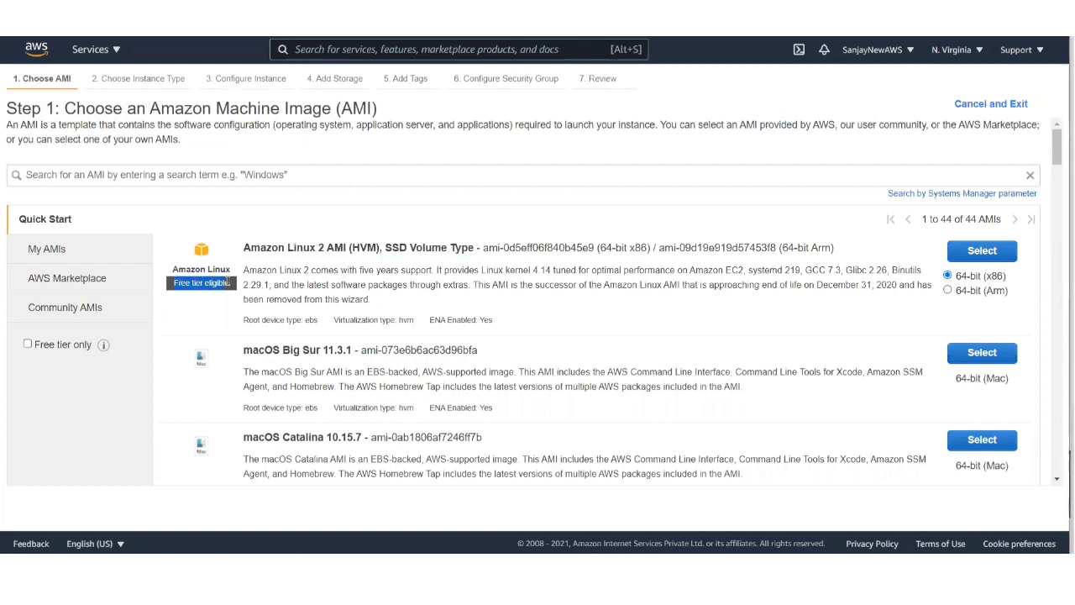
left_click(228, 285)
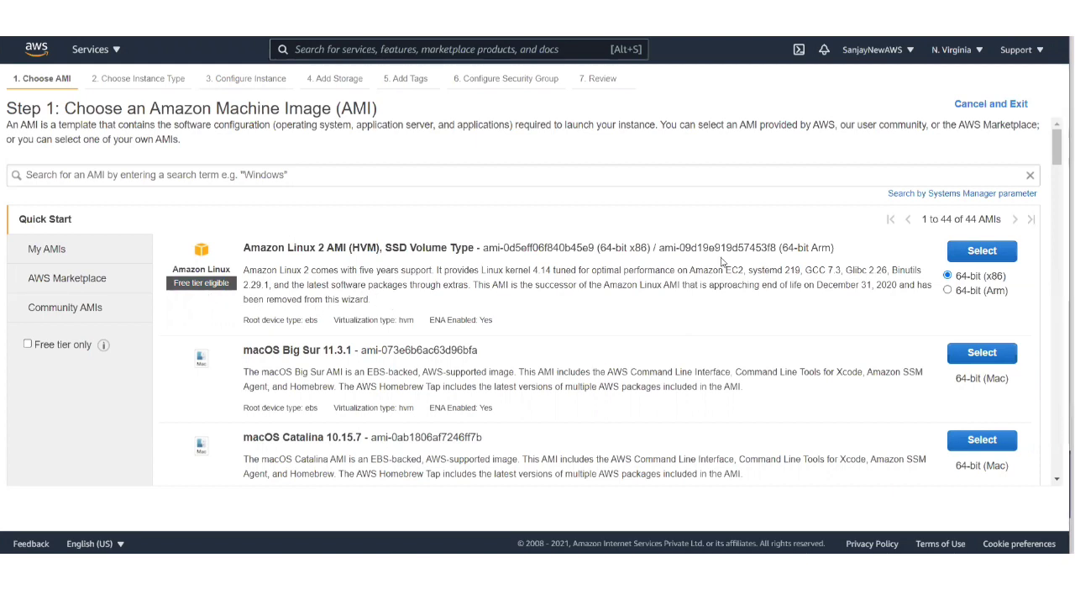
left_click(982, 252)
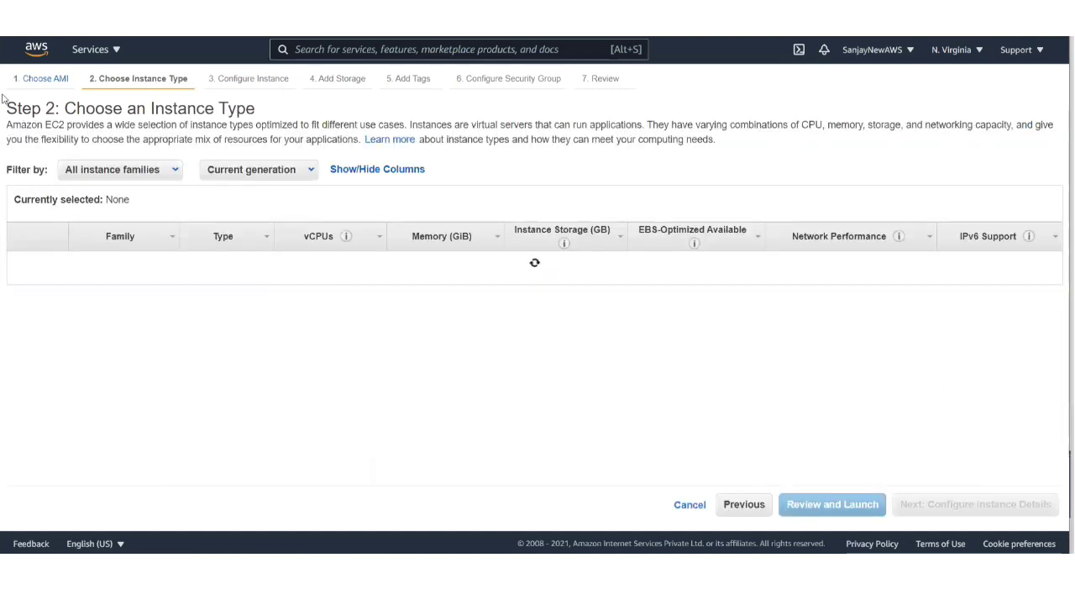
Check the t2.micro type's free-tier eligibility, vCPUs and memory, keep it selected and continue to the instance details
left_click_drag(7, 109, 262, 110)
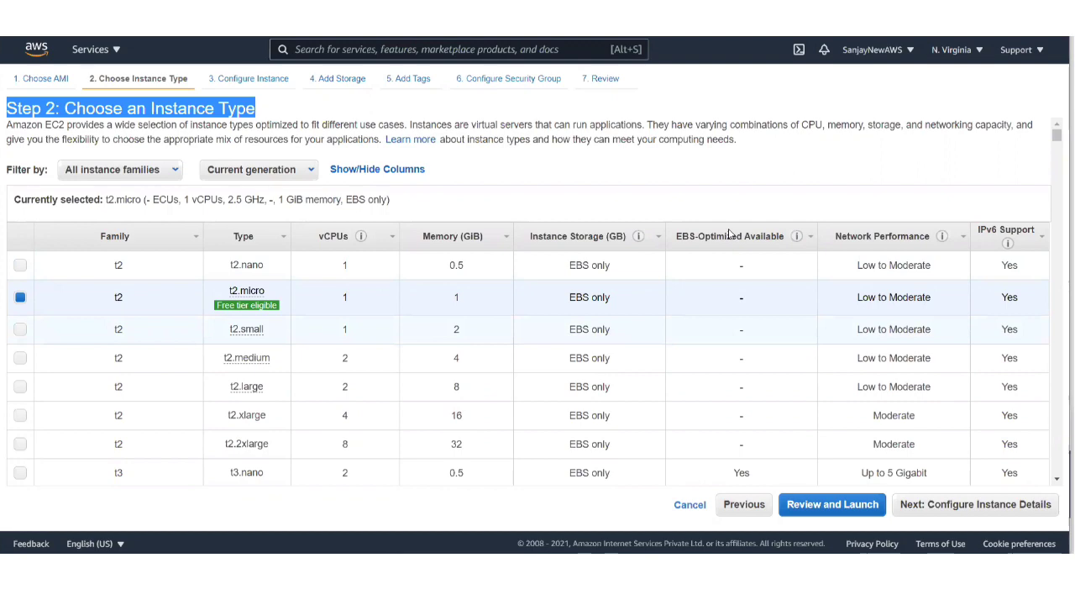
mouse_move(220, 307)
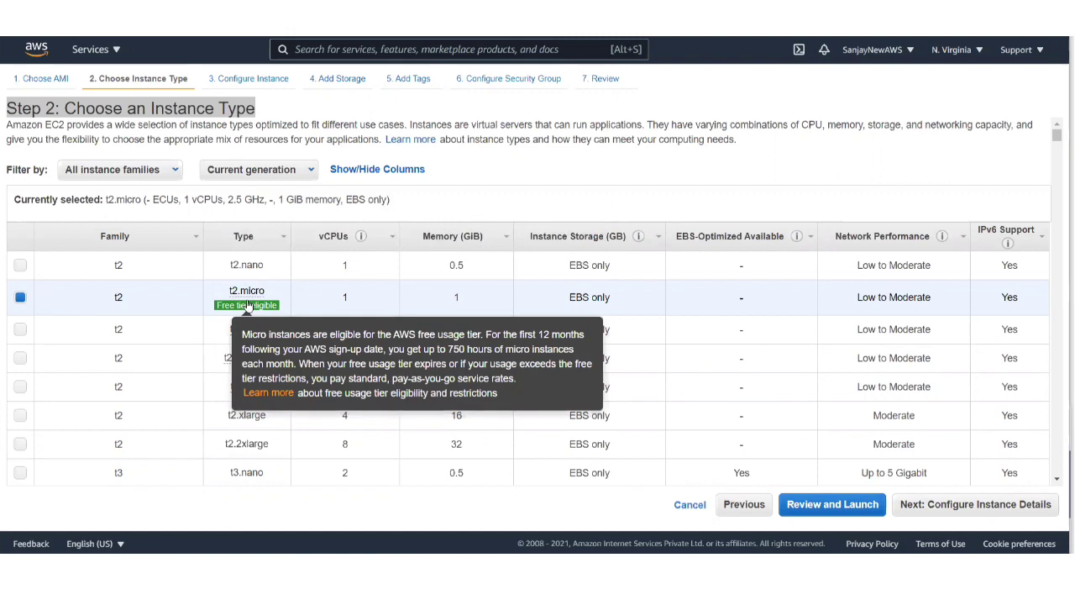
double_click(344, 297)
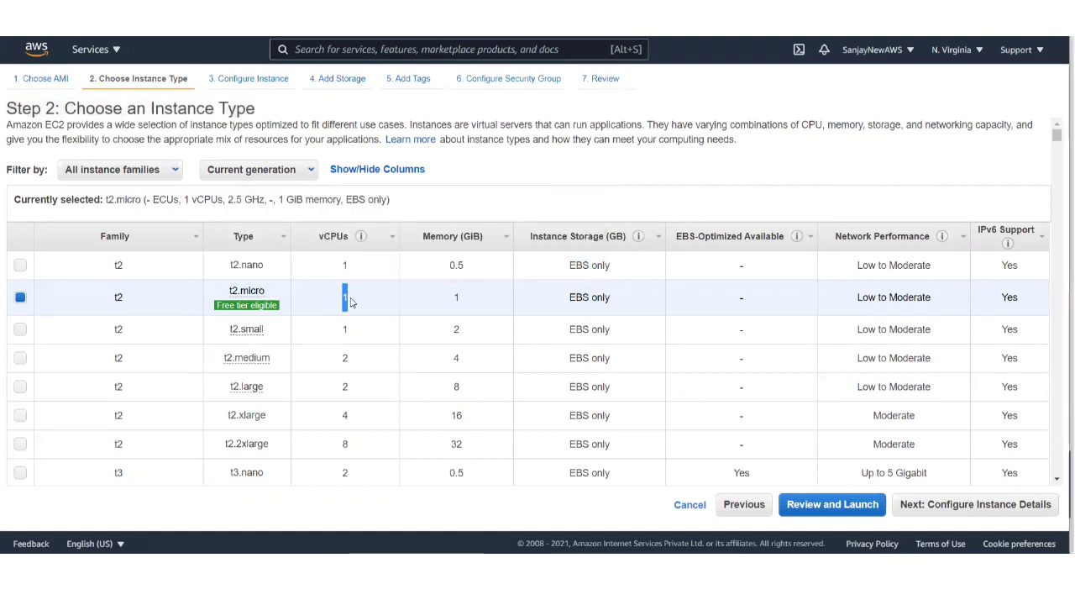
double_click(457, 296)
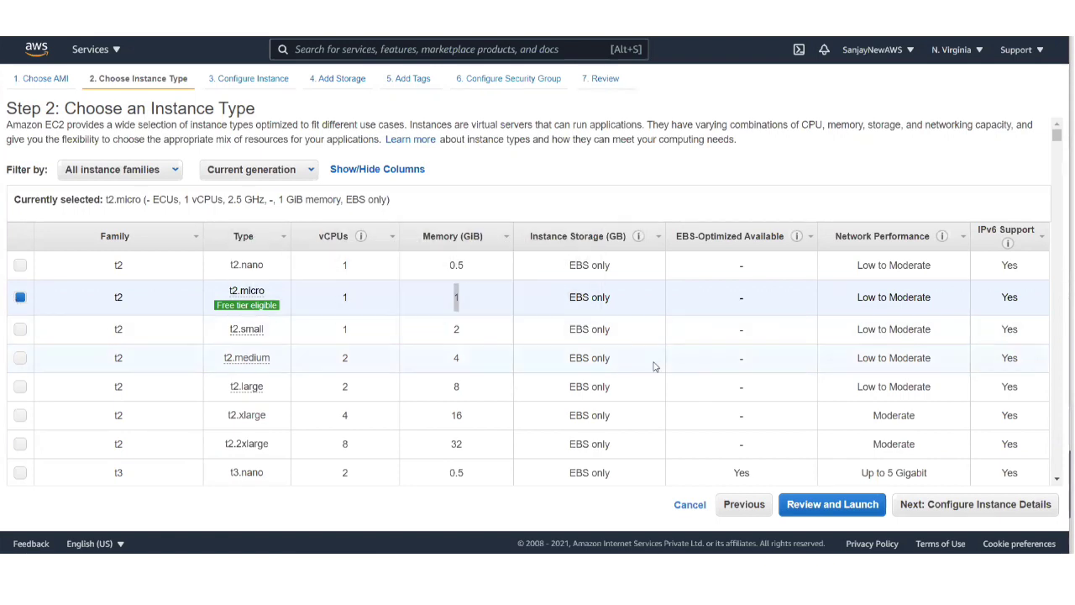
left_click(1000, 511)
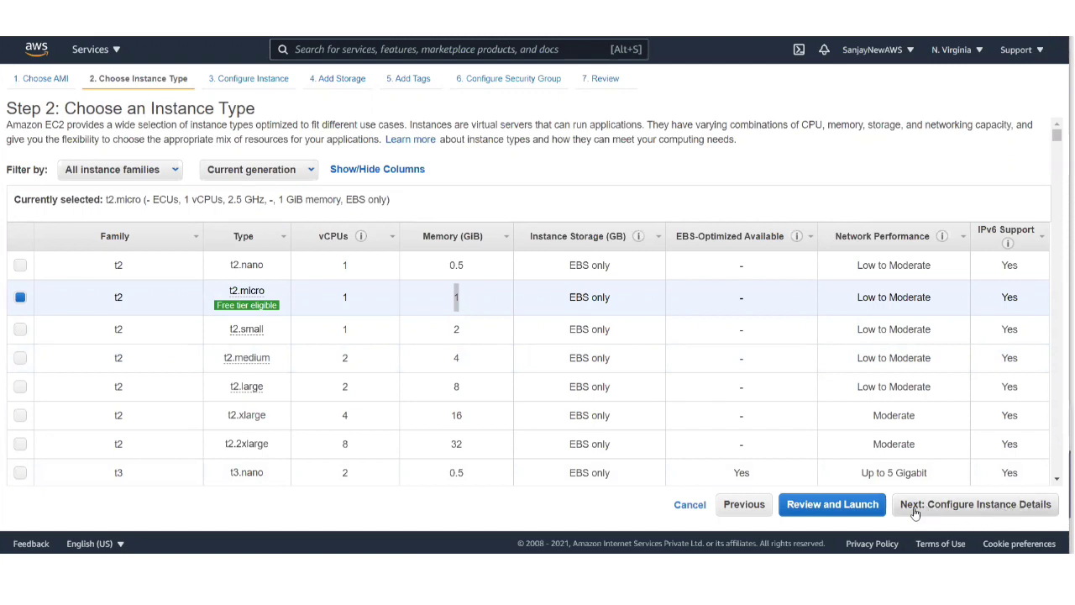
left_click(998, 517)
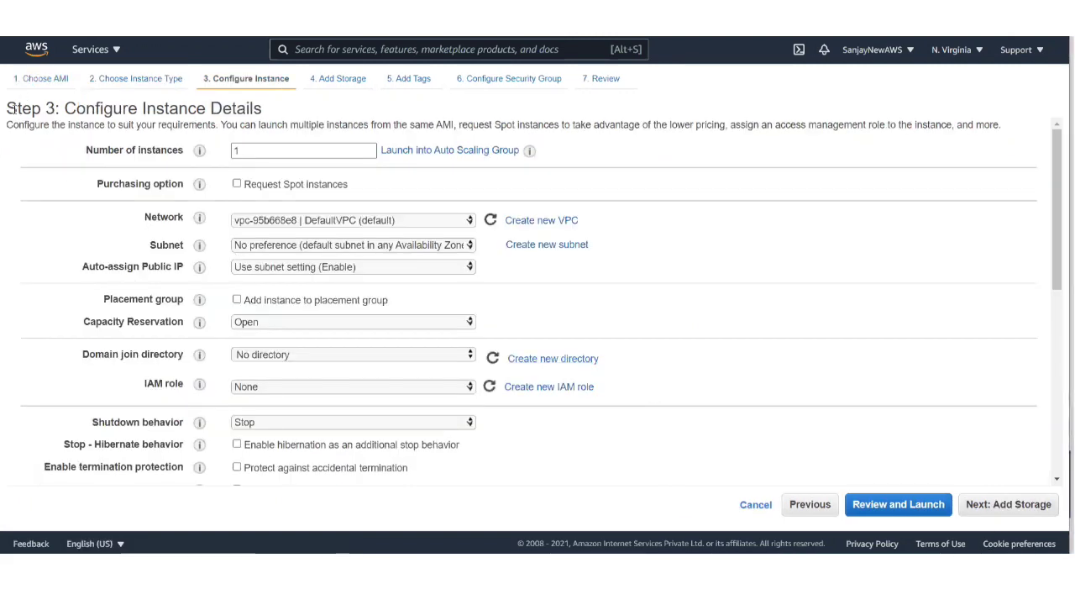
Review the instance details including the auto-assign public IP setting, keep the defaults and continue to the storage settings
left_click_drag(8, 108, 257, 106)
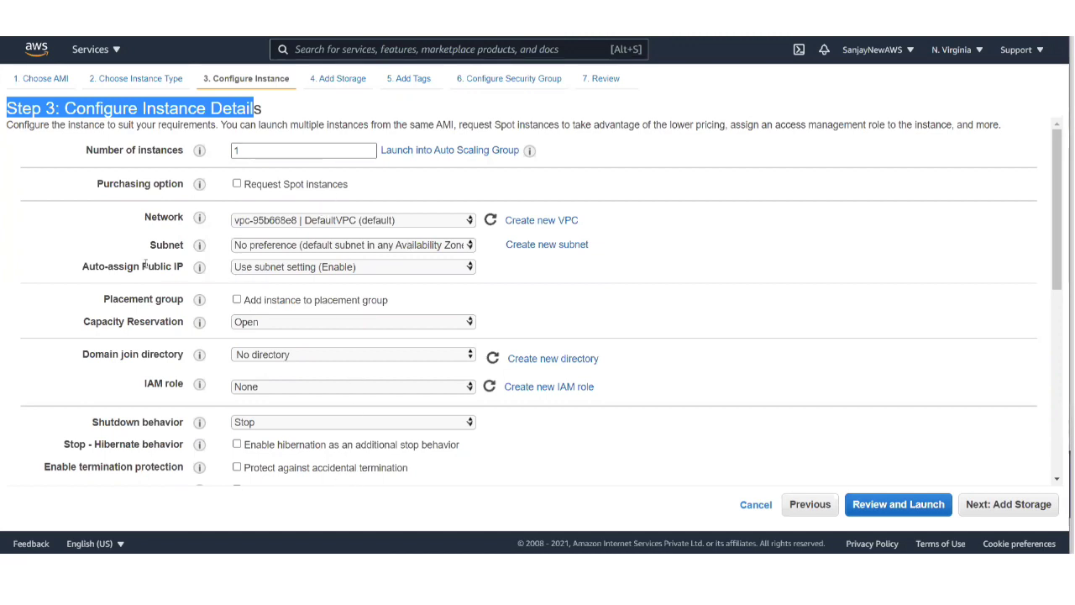
left_click_drag(83, 266, 187, 266)
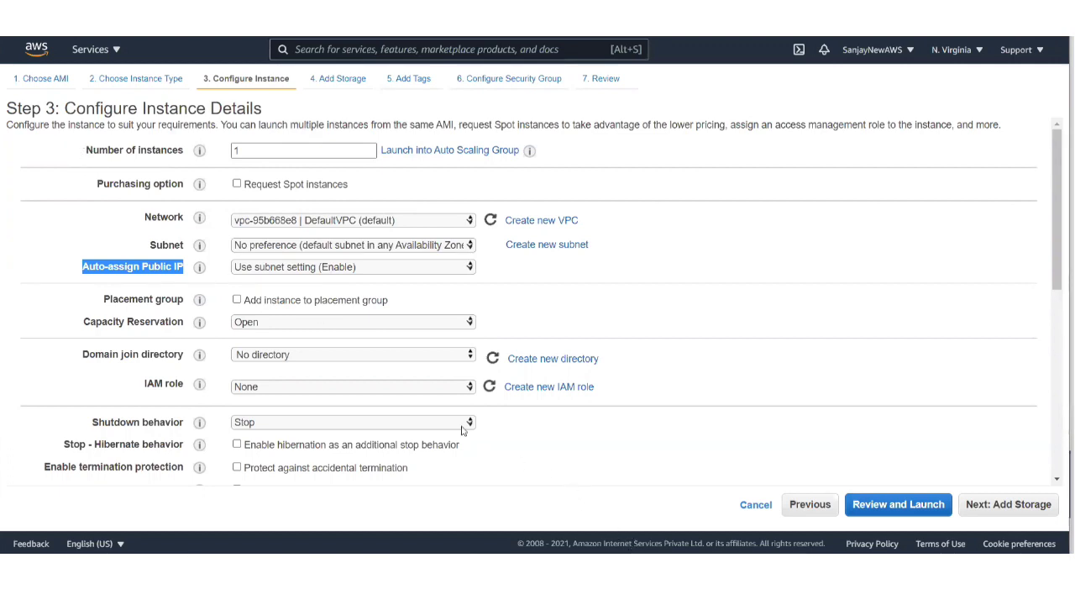
left_click(1030, 511)
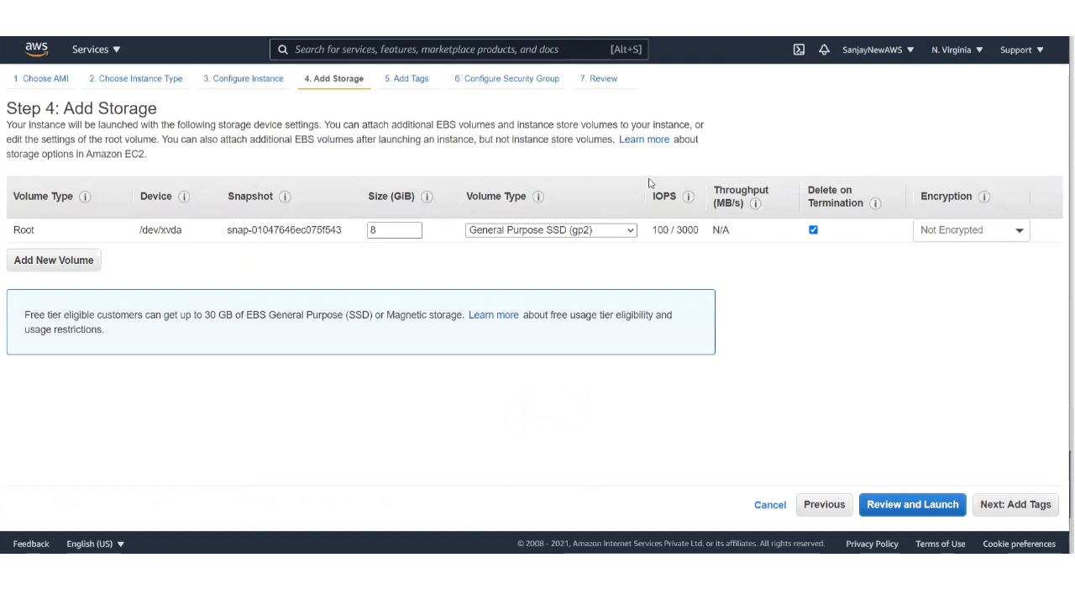
Check the free-tier EBS storage allowance, keep the default root volume and continue to the tags
left_click_drag(168, 112, 7, 107)
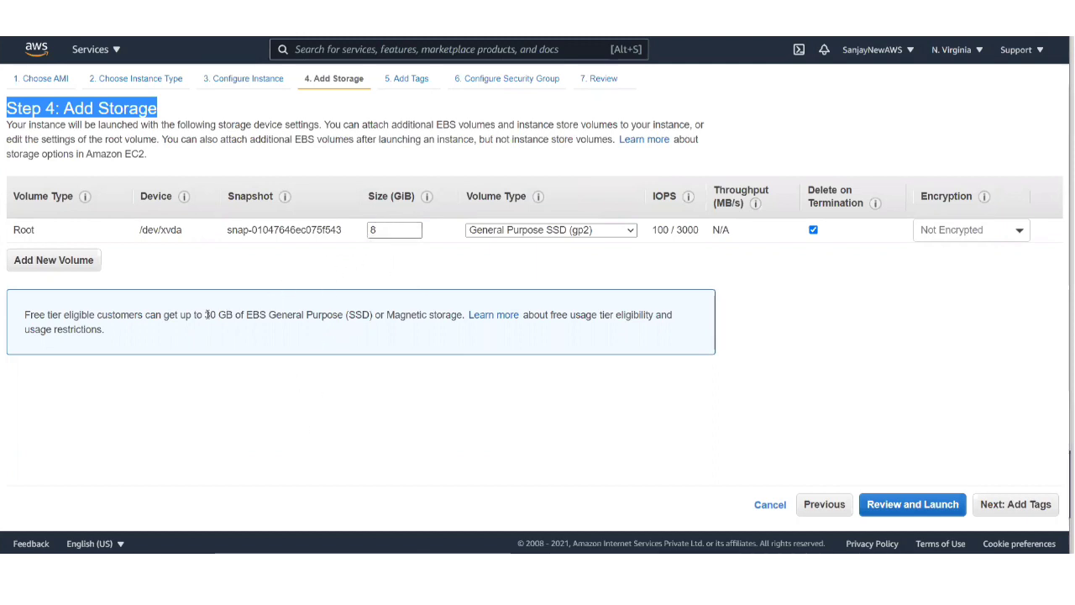
left_click_drag(206, 314, 268, 315)
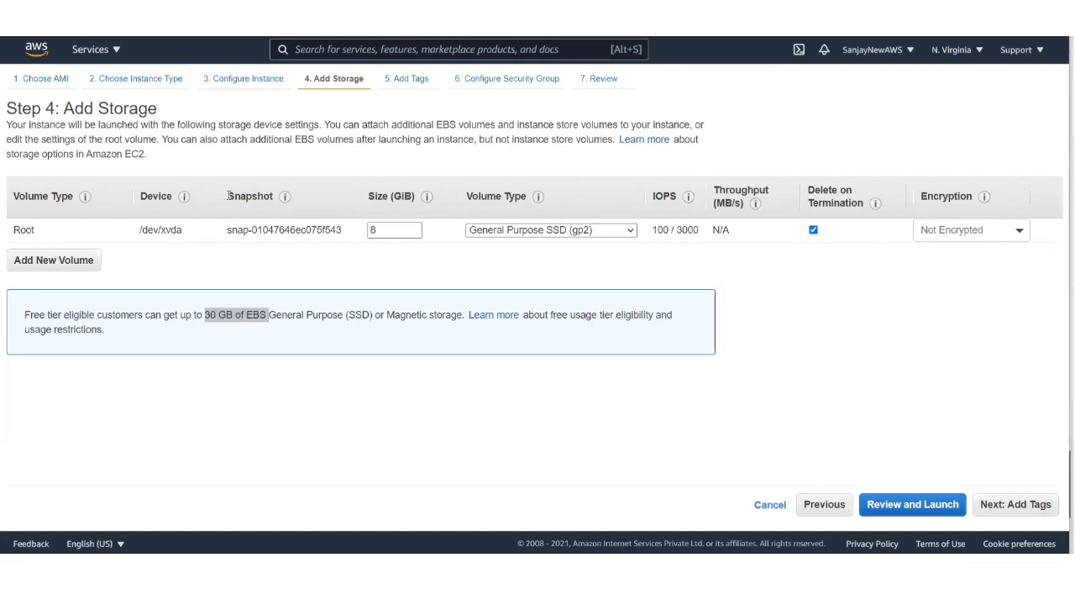
left_click(1016, 504)
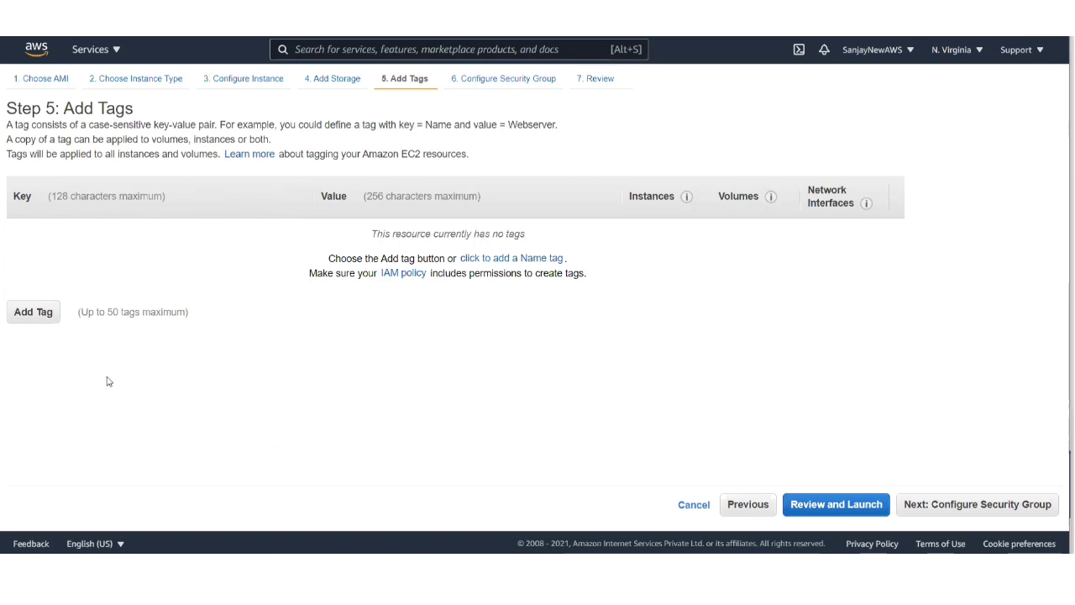
Add a tag with key Name and value LinuxVMDemo, and continue to the security group configuration
left_click(37, 313)
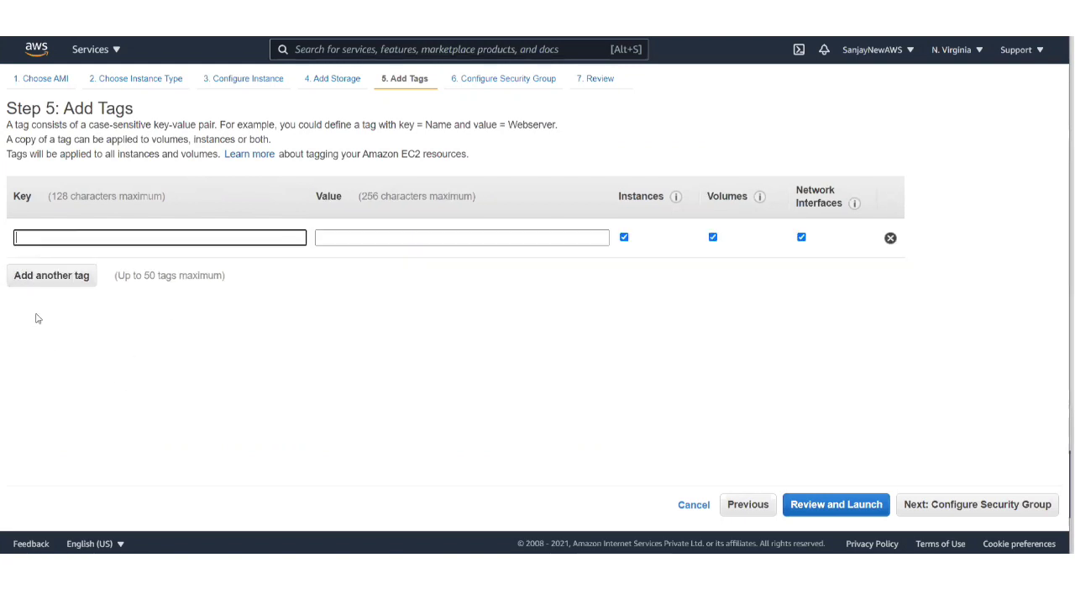
left_click(84, 236)
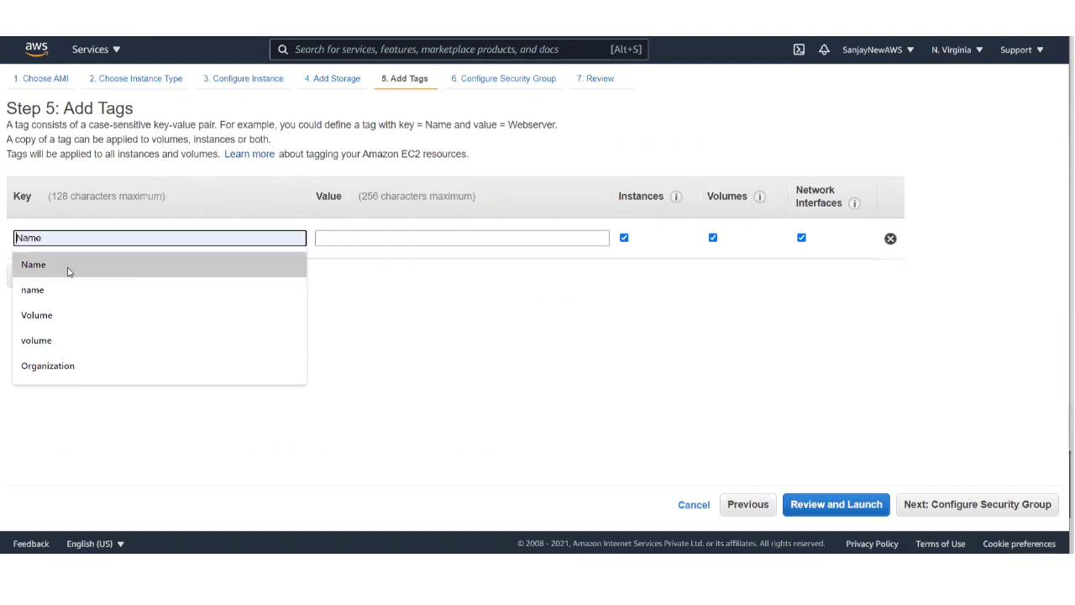
left_click(69, 265)
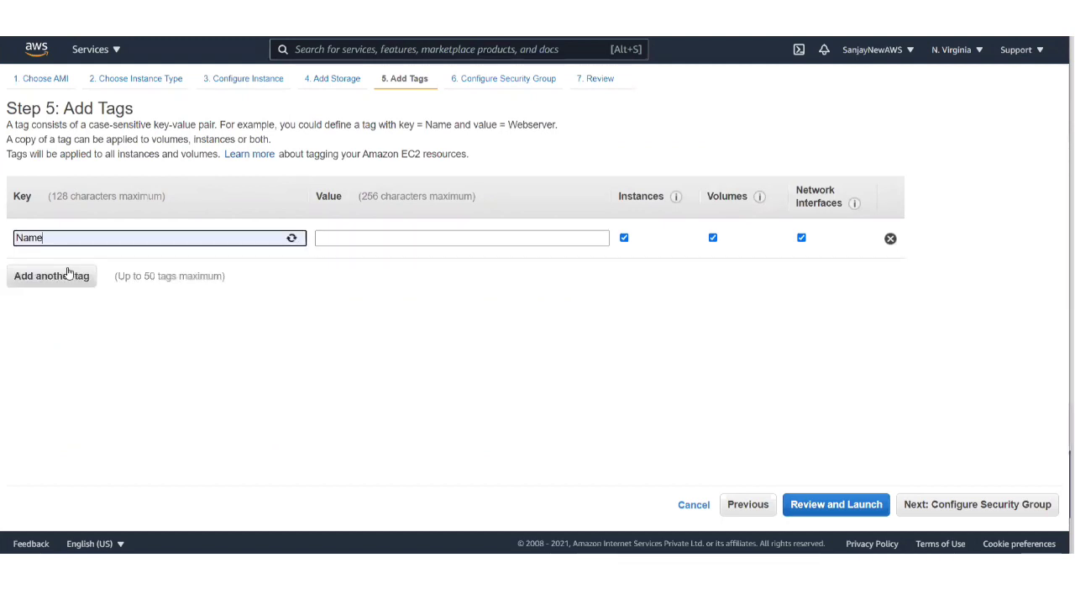
left_click(238, 238)
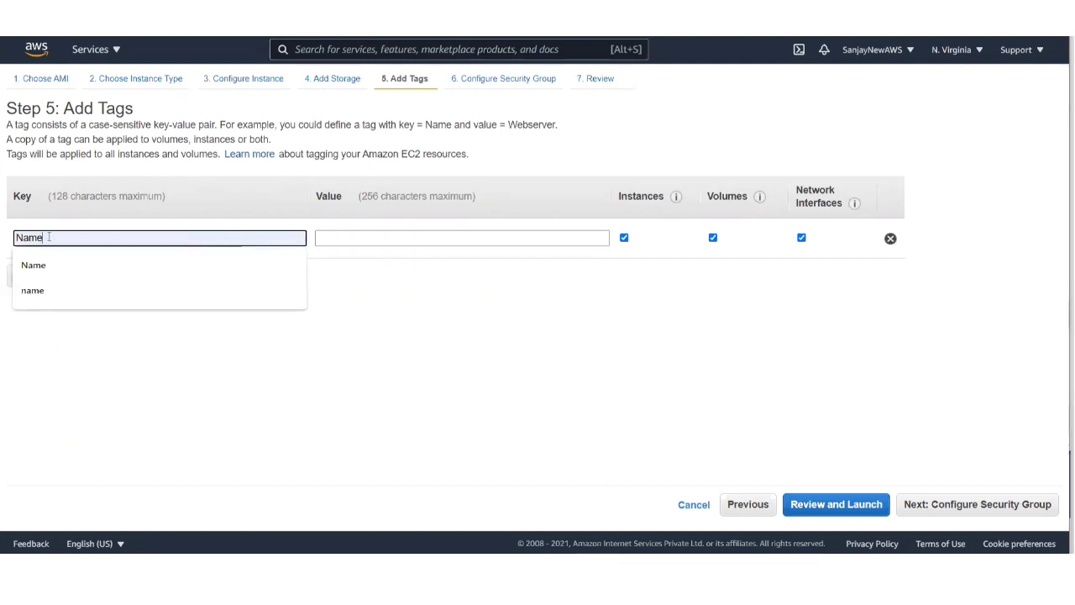
left_click(350, 237)
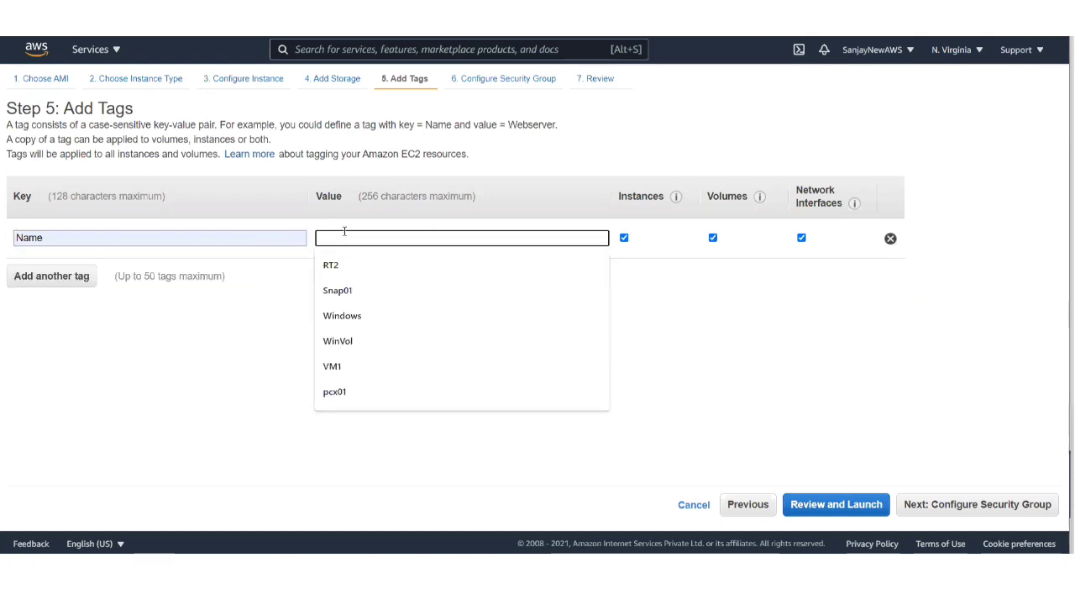
type("Lin")
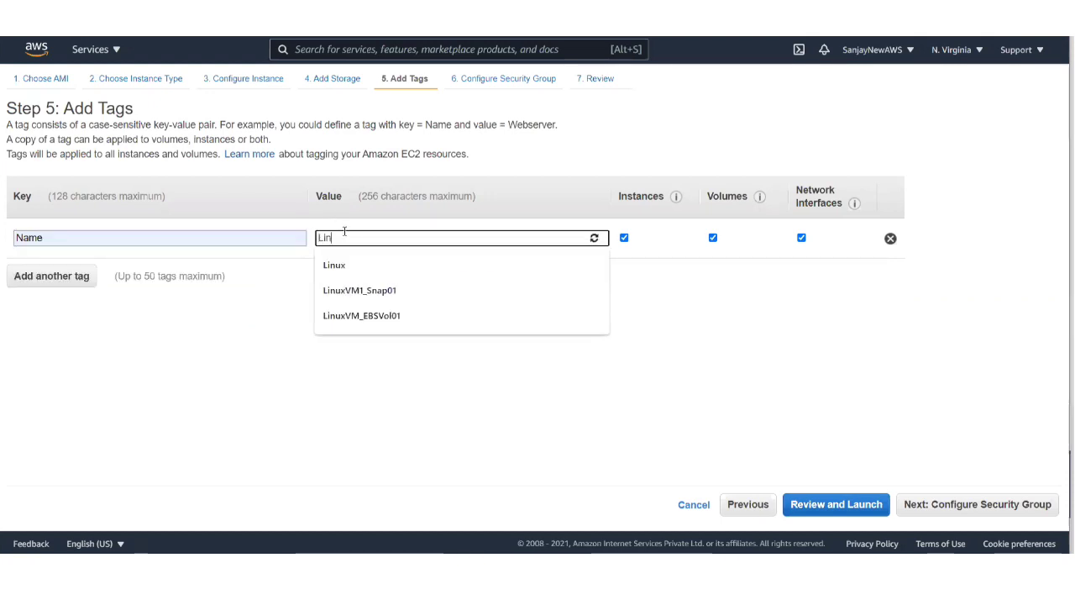
type("uxDemo")
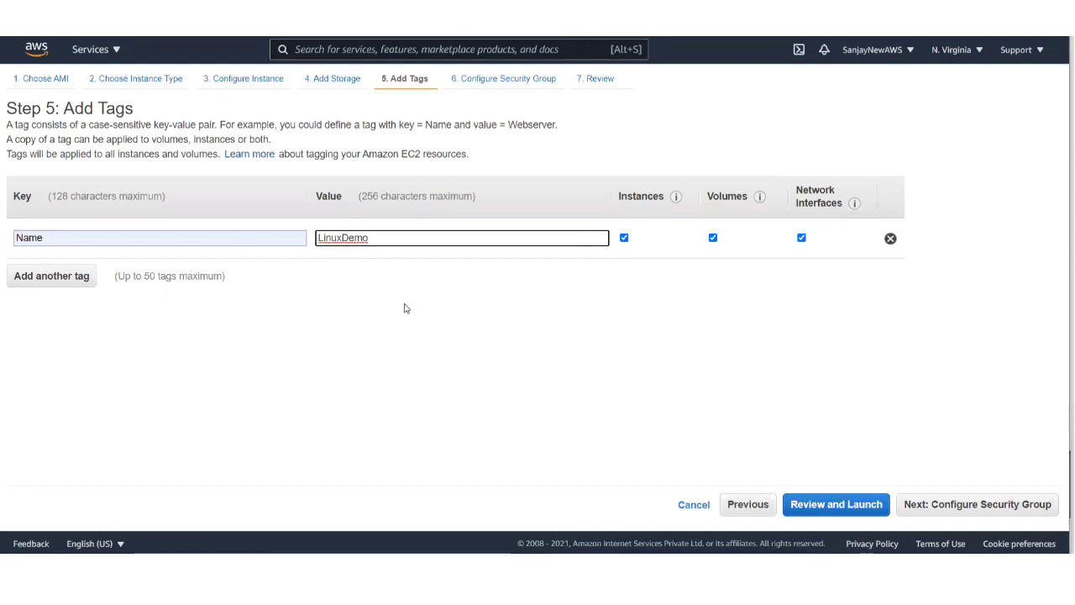
key("Left")
key("Left")
key("Left")
key("Left")
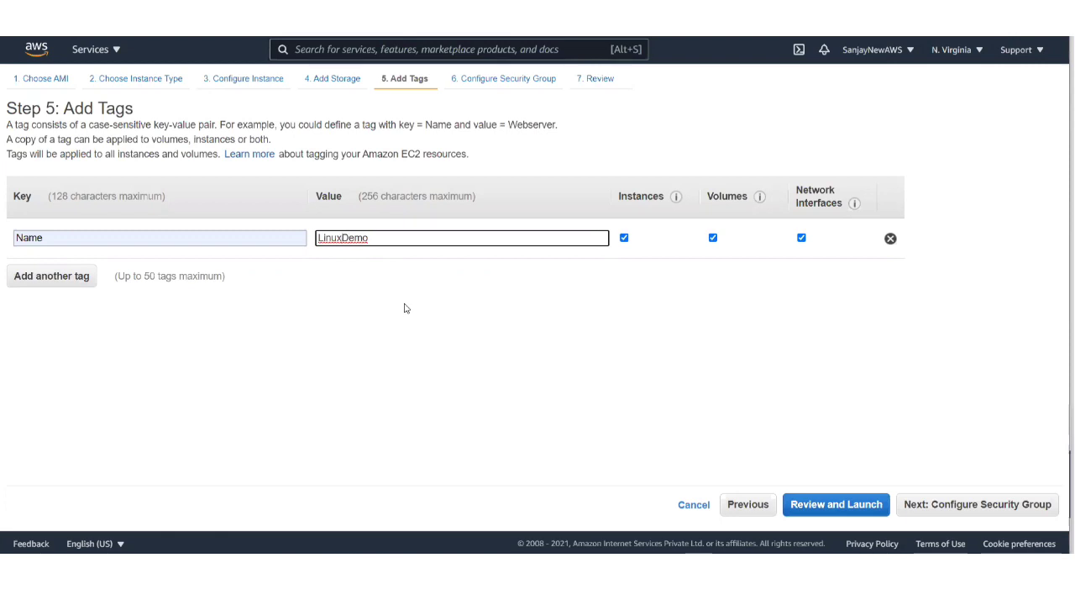
type("VM")
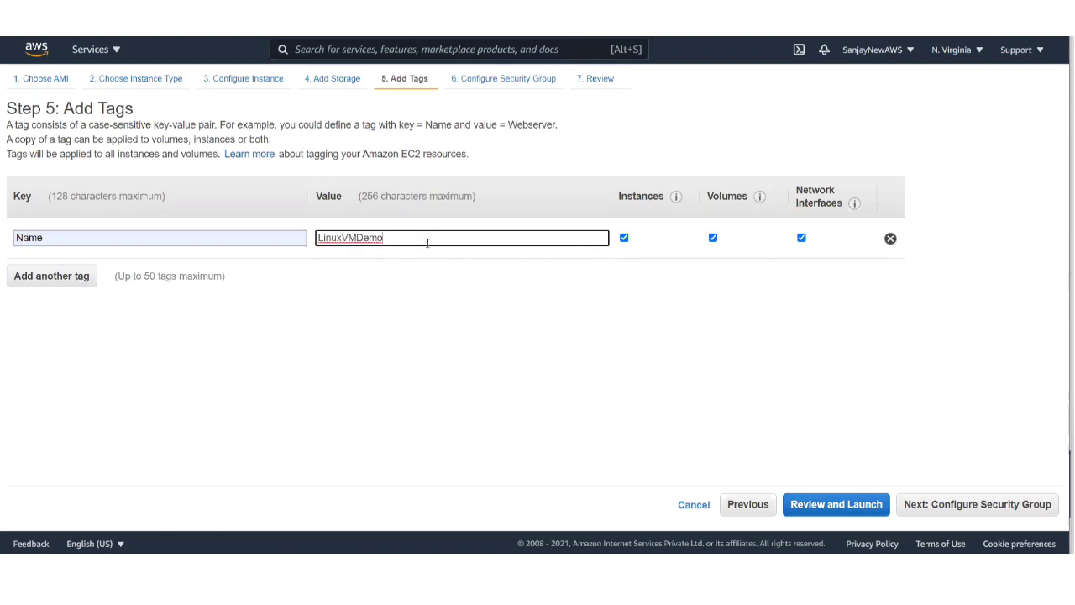
left_click(984, 503)
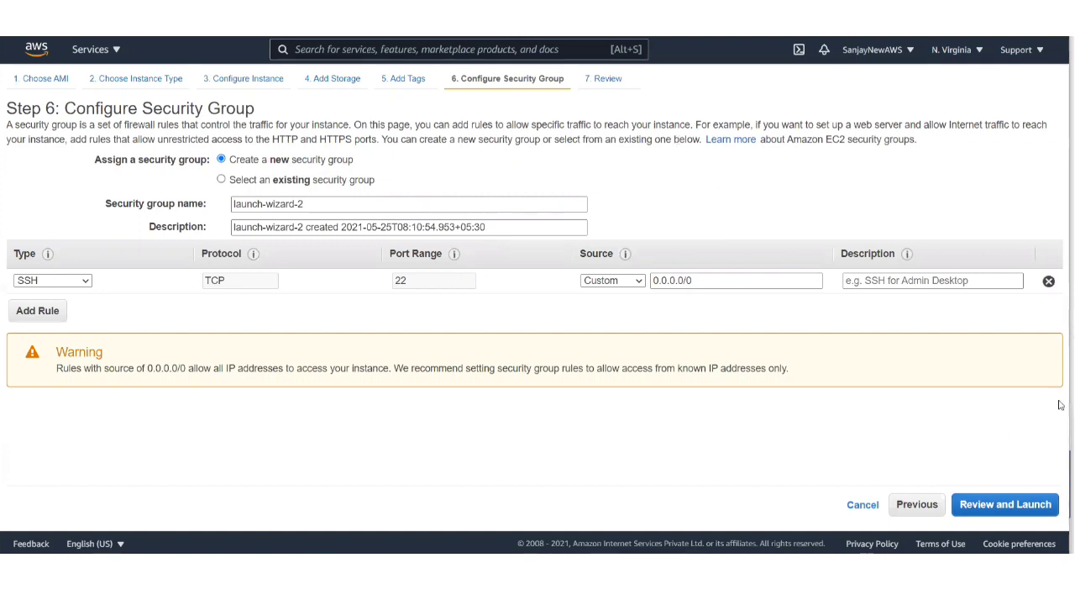
Accept the default new security group, and look over the launch review before proceeding to the key pair selection
left_click(1006, 505)
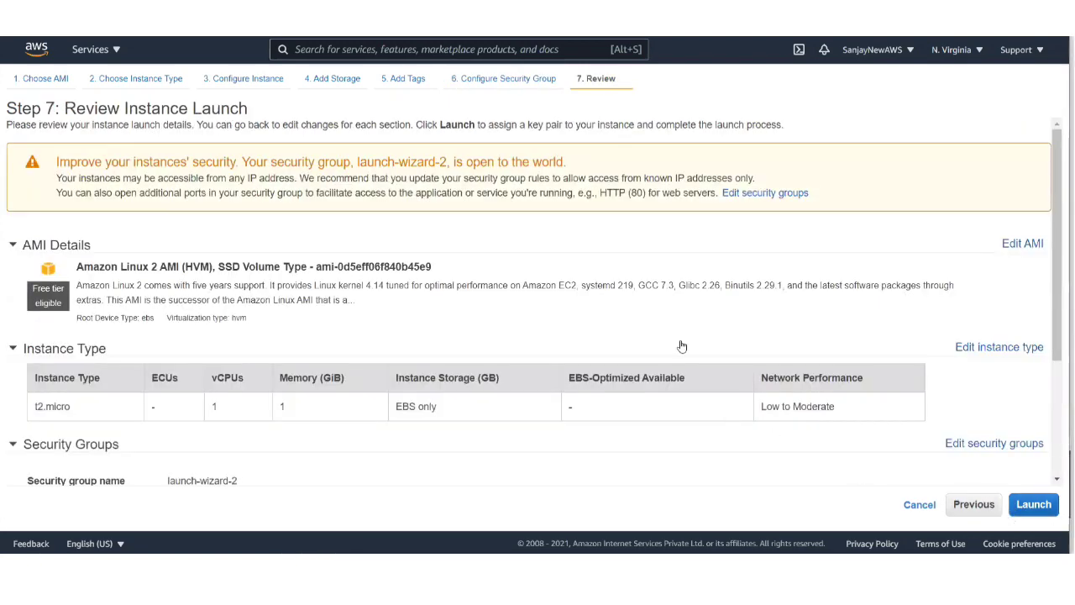
scroll(656, 304, "down", 2)
scroll(656, 305, "down", 1)
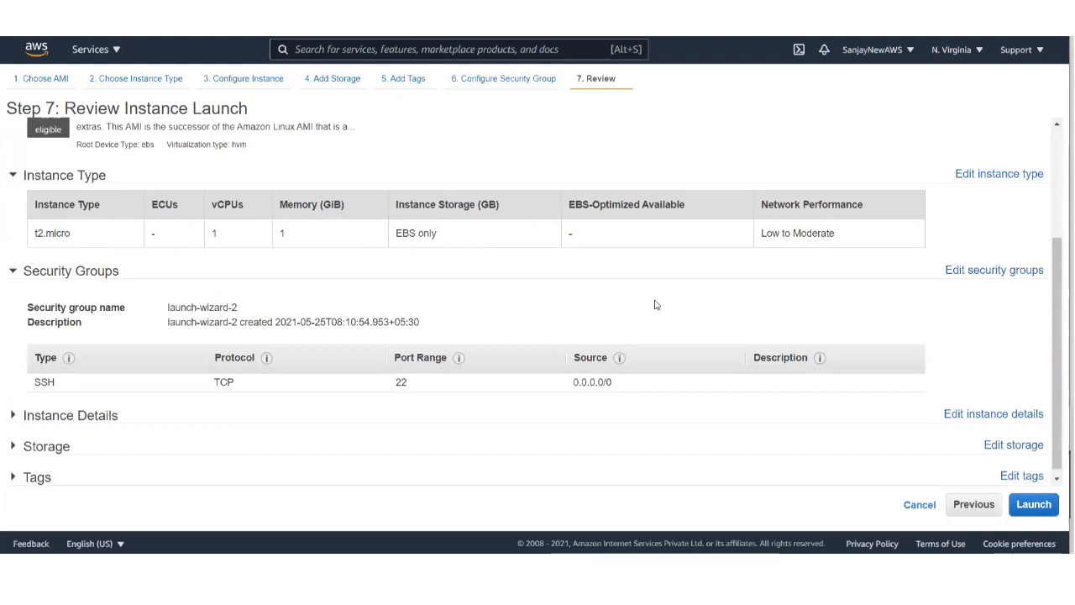
scroll(655, 303, "up", 3)
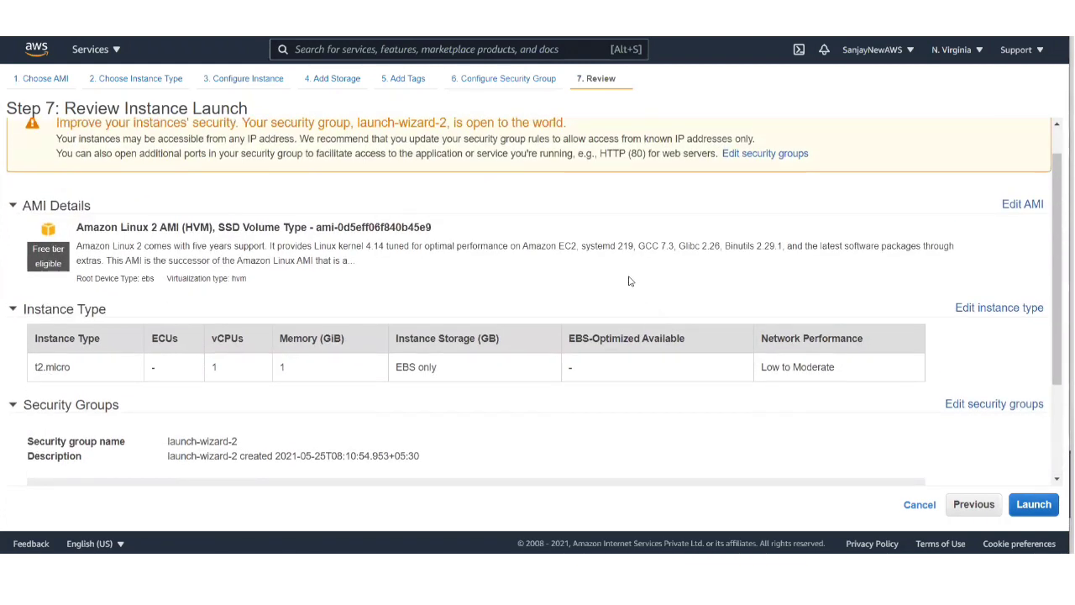
left_click(1039, 507)
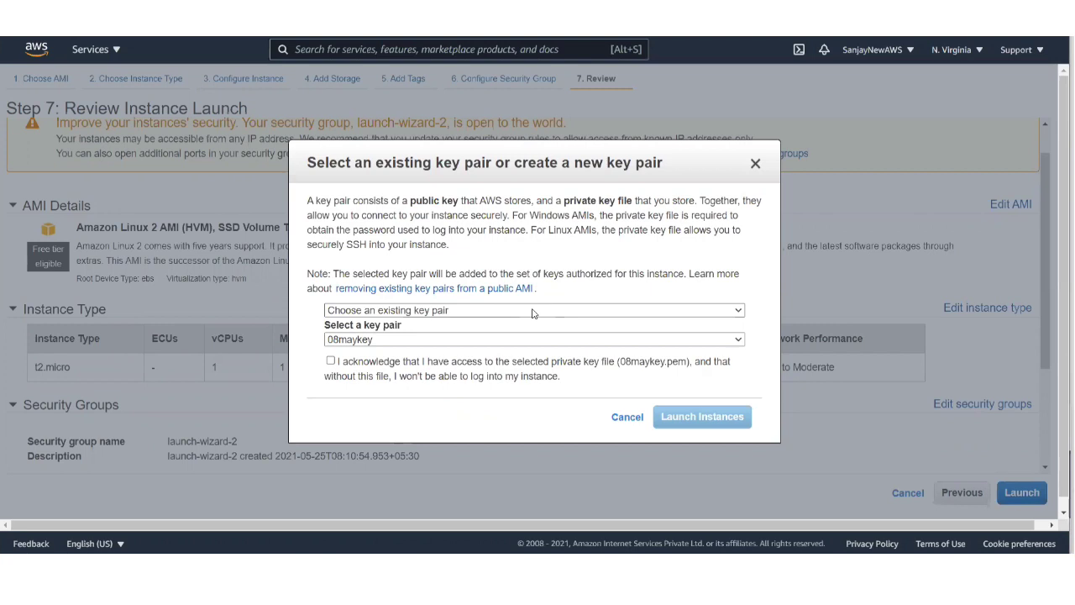
Create a new key pair named Intel25May and download its private key file, dismissing the download notice
left_click(447, 311)
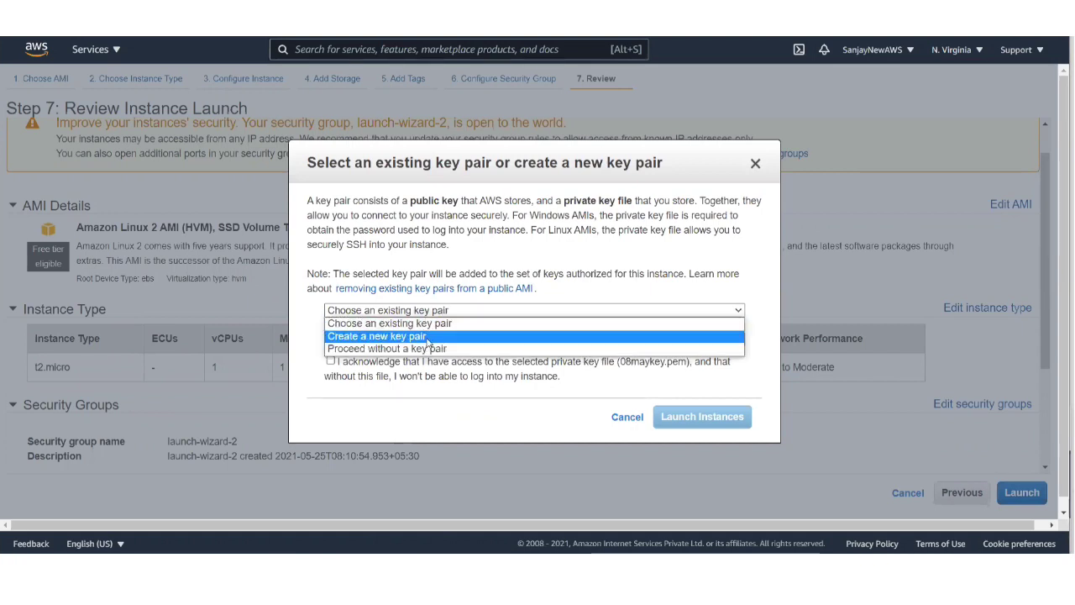
left_click(429, 336)
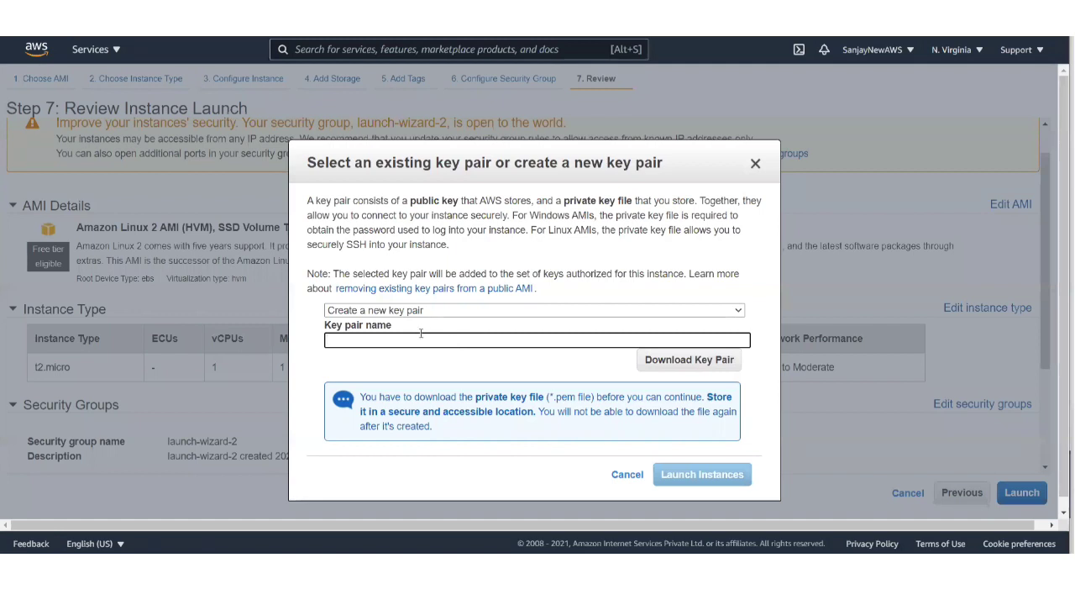
type("el25May")
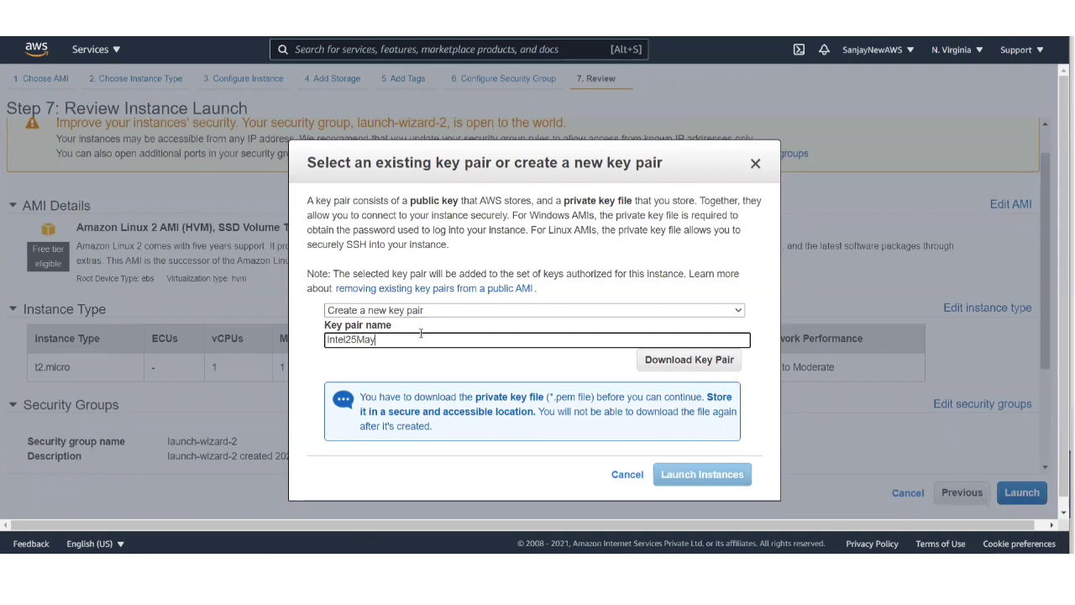
left_click(694, 363)
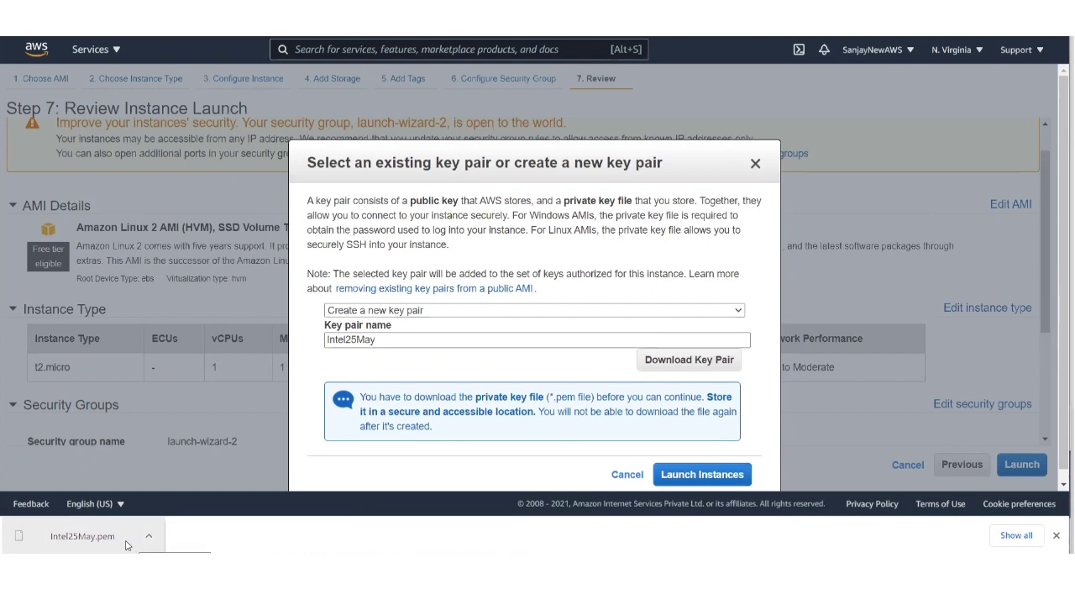
left_click(1056, 535)
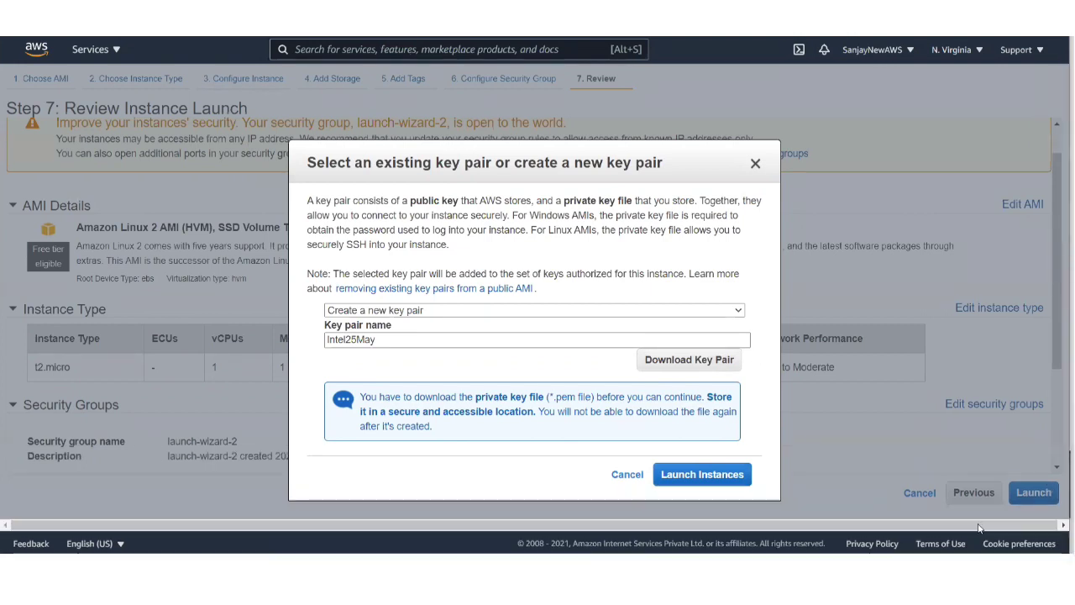
Launch the instance with the new key pair and go to the list of instances
left_click(706, 475)
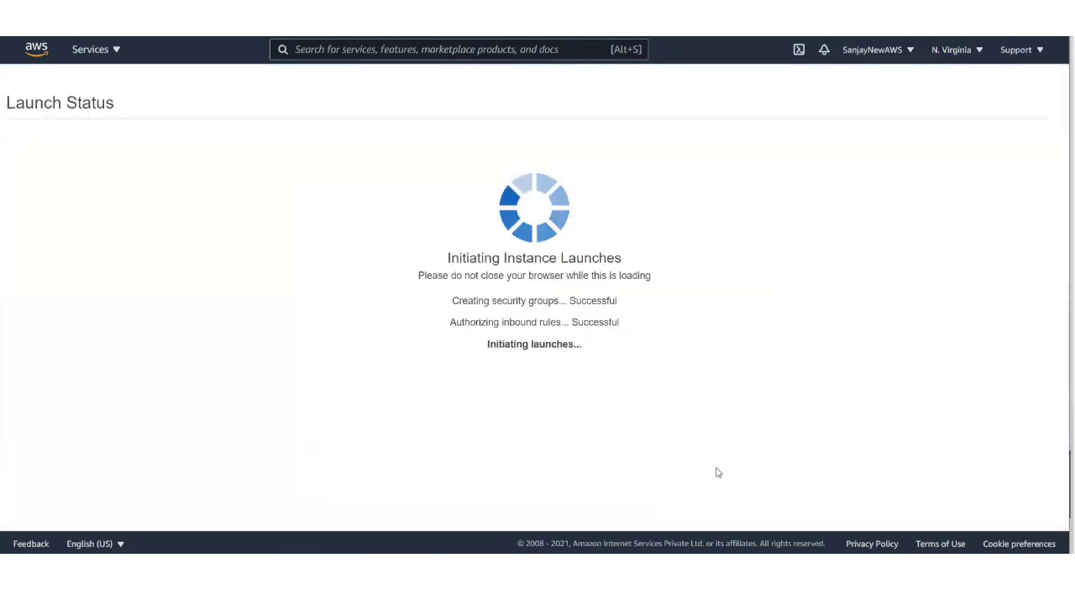
scroll(727, 462, "down", 2)
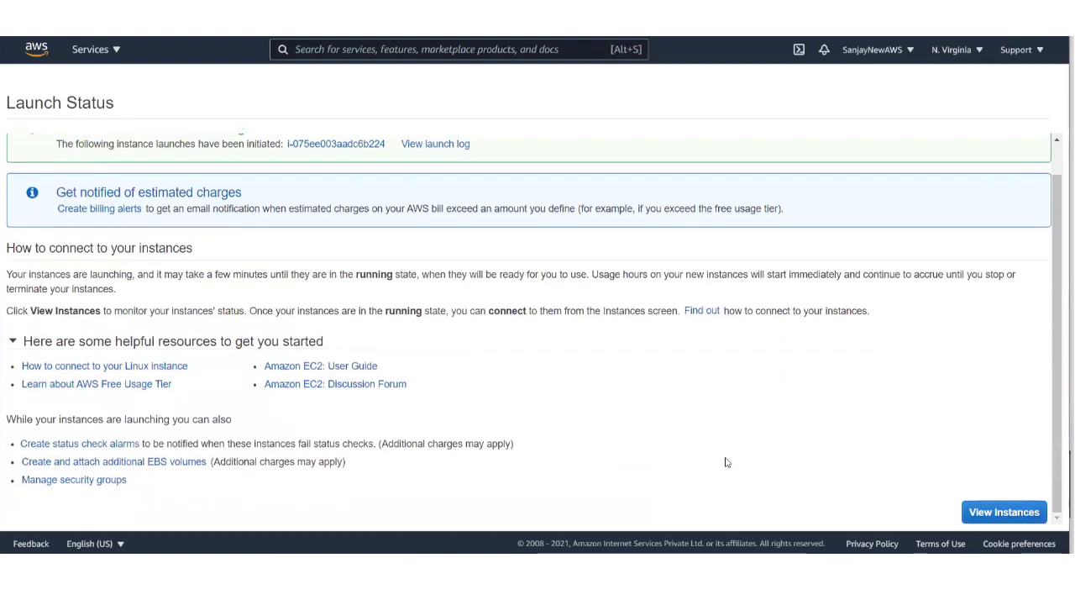
left_click(1004, 516)
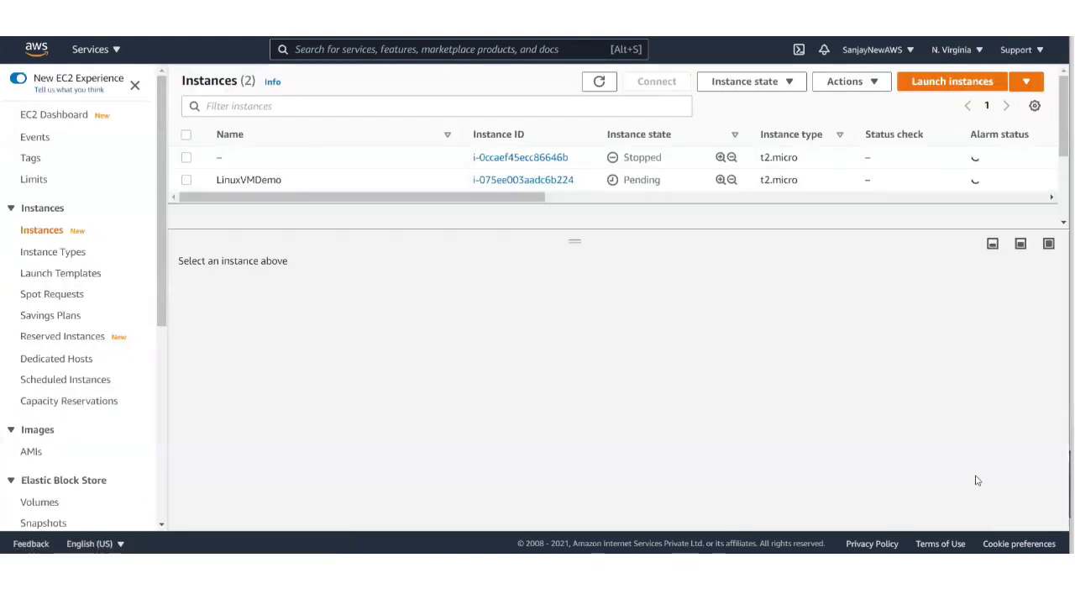
Select the LinuxVMDemo instance and examine its public and private IPv4 addresses in the instance summary
left_click(188, 181)
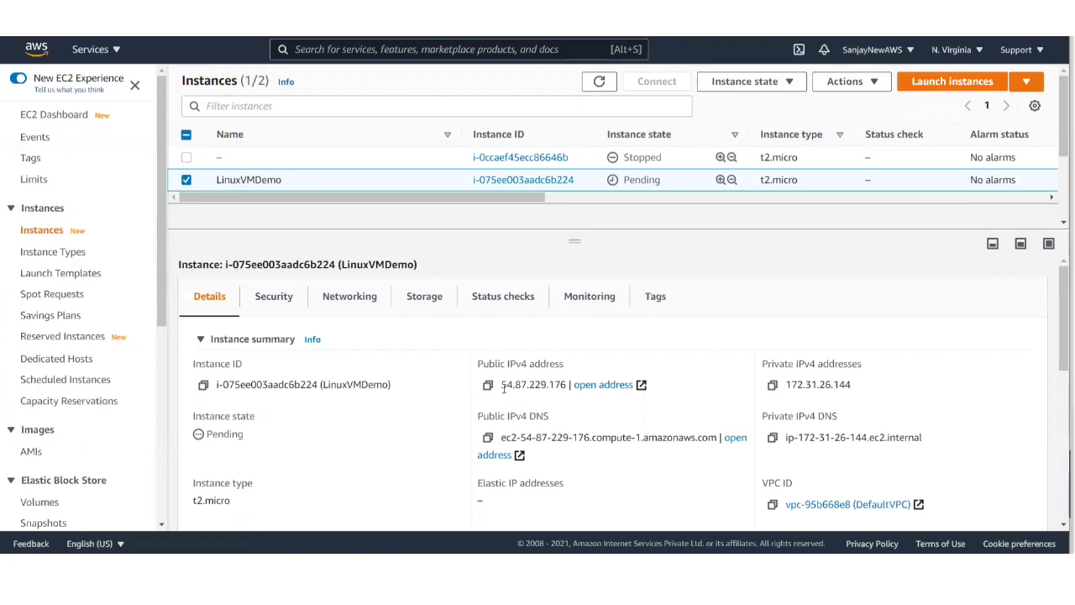
left_click_drag(502, 383, 565, 394)
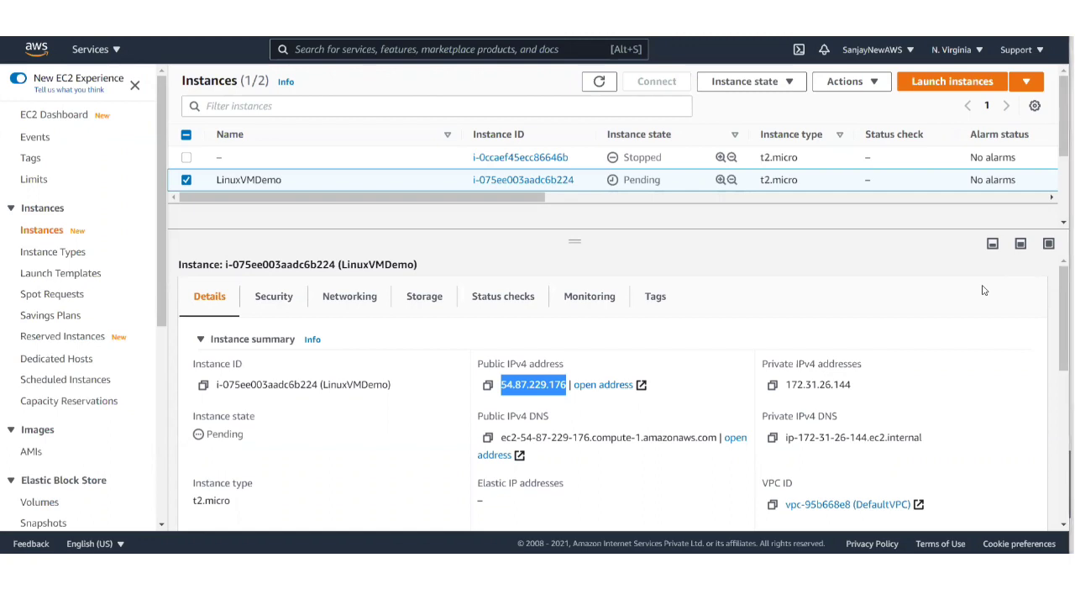
left_click(600, 403)
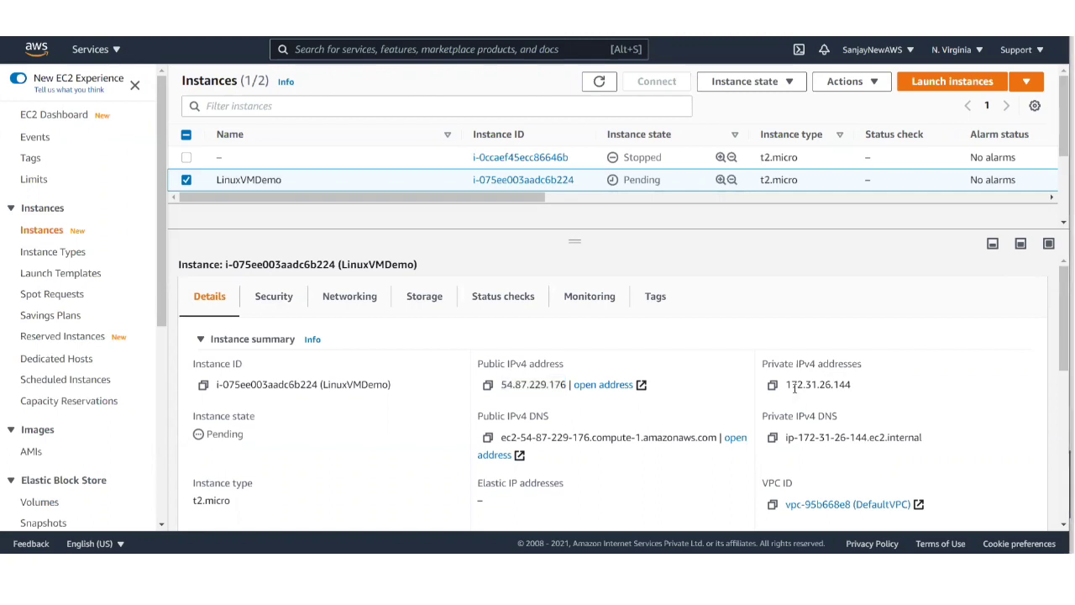
left_click_drag(786, 383, 850, 386)
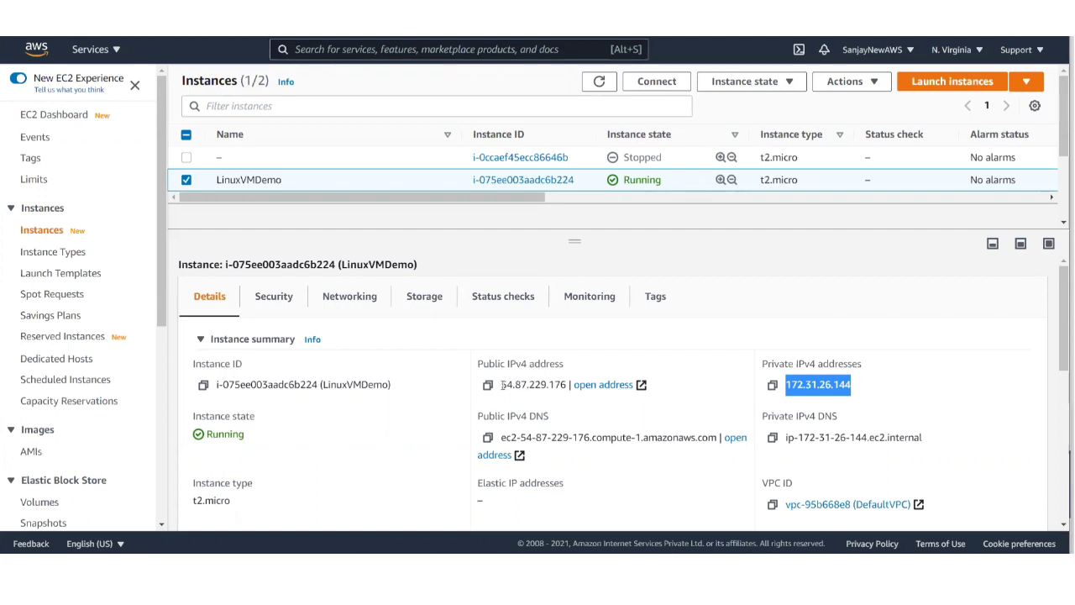
left_click_drag(501, 384, 567, 383)
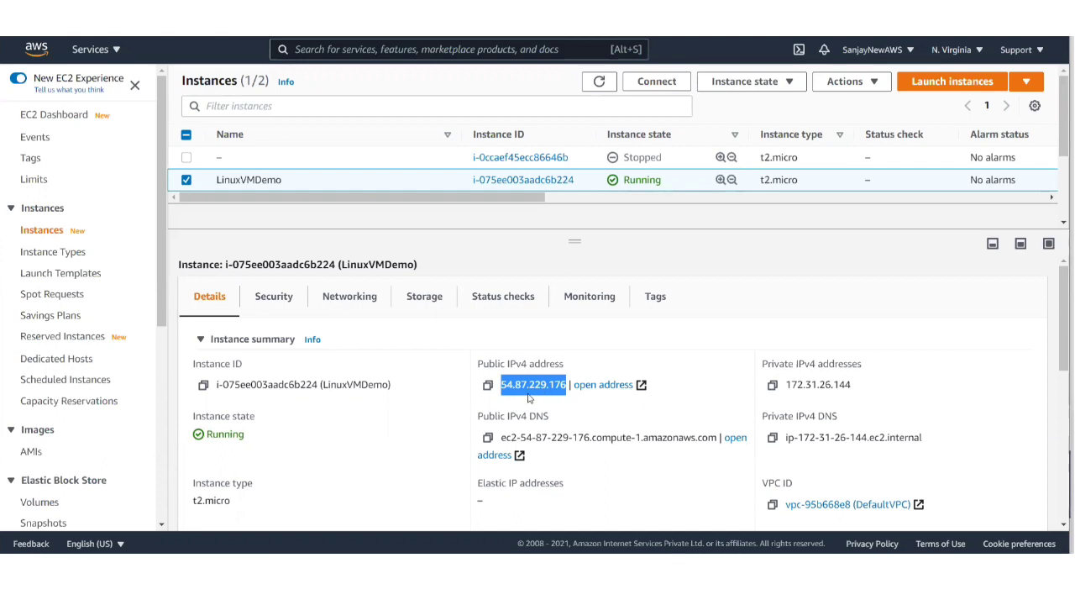
left_click(186, 180)
left_click(187, 179)
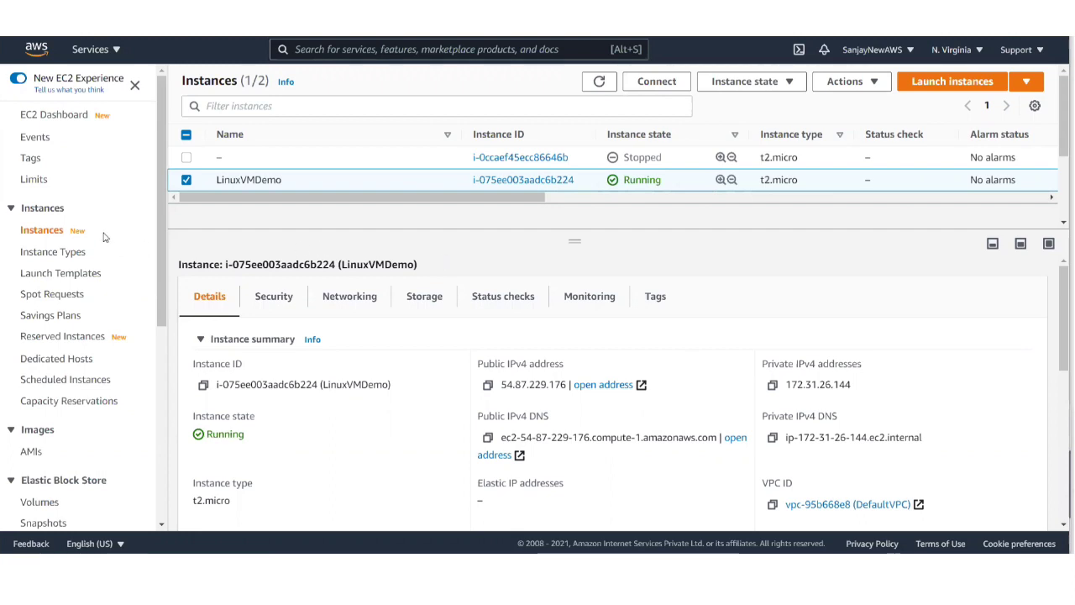
Connect to the LinuxVMDemo instance through EC2 Instance Connect, keeping the default user name ec2-user
left_click(186, 181)
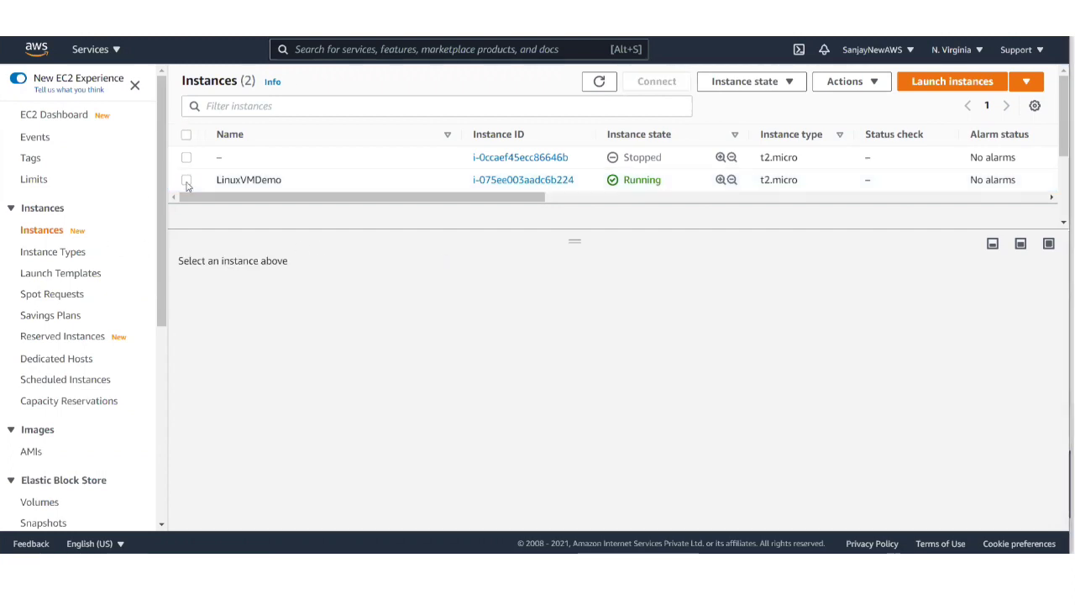
left_click(186, 180)
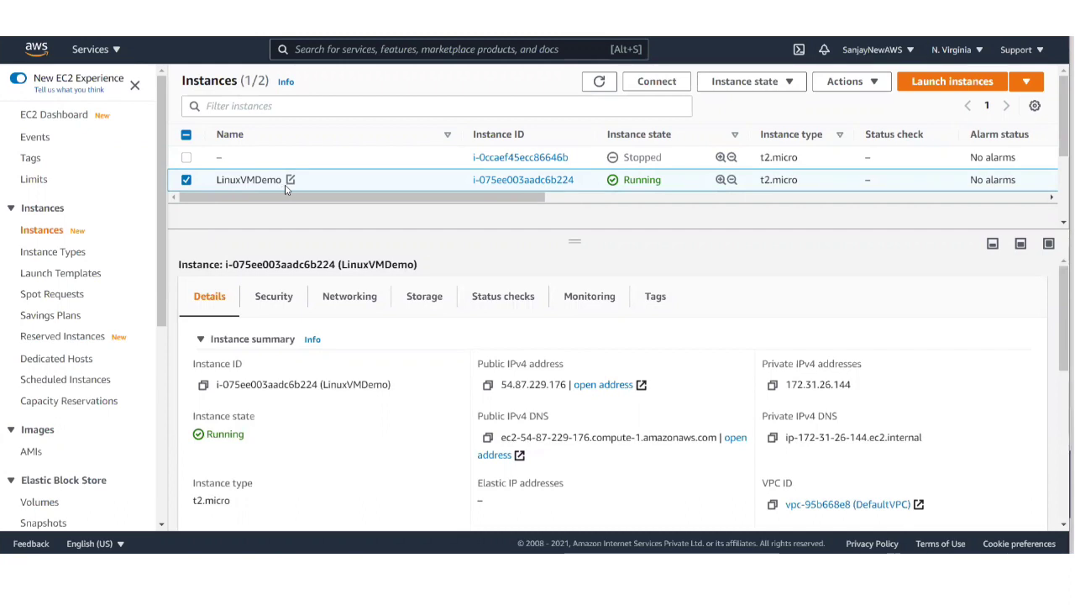
left_click(655, 83)
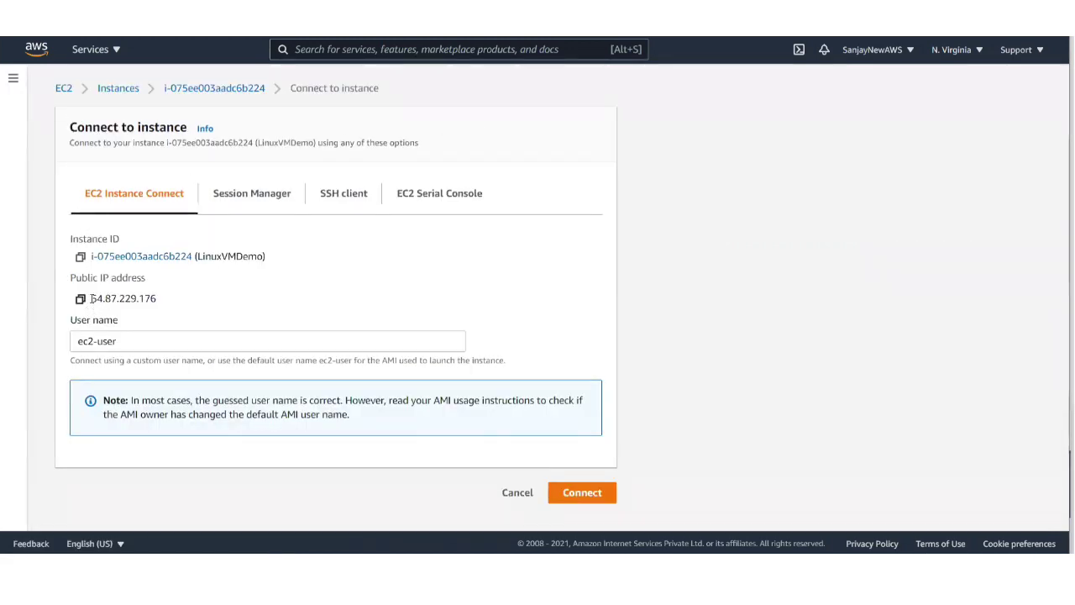
left_click_drag(90, 299, 163, 302)
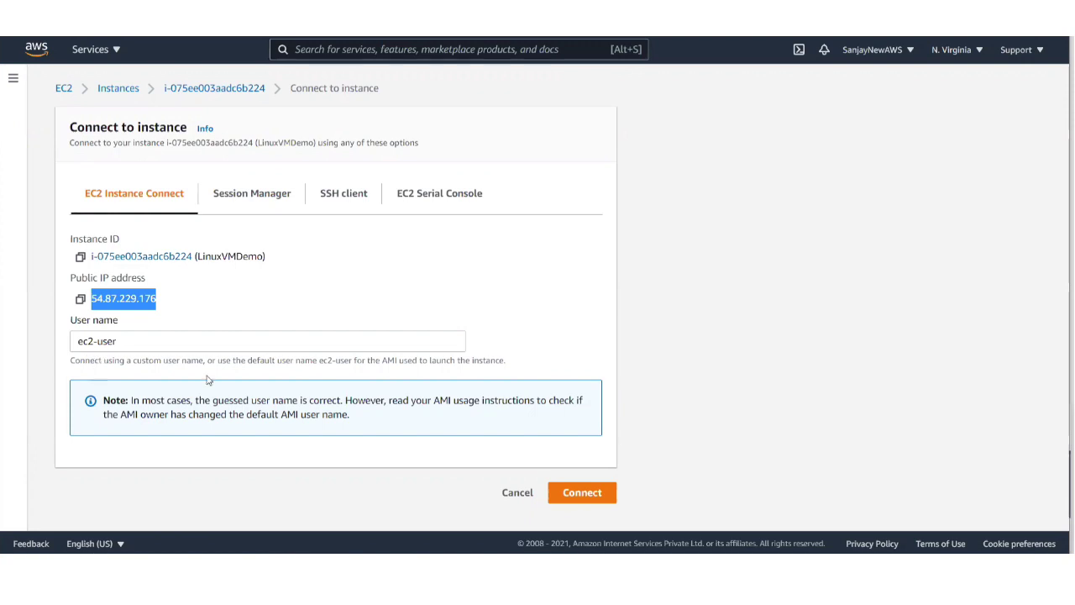
left_click(574, 494)
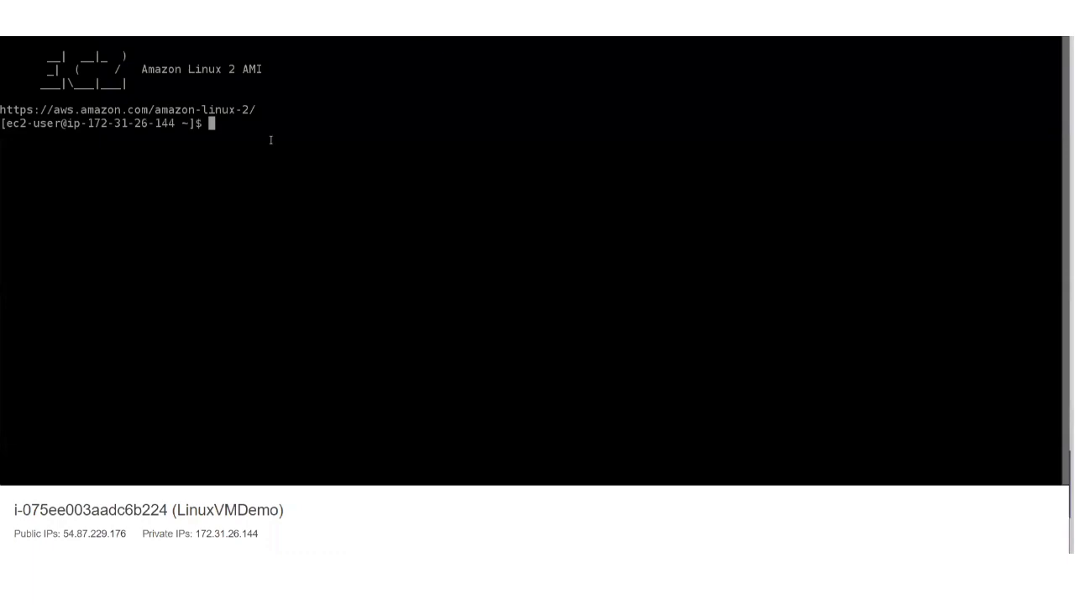
Submit several empty command lines at the shell prompt to check the terminal session's response
key("Return")
key("Return")
key("Return")
key("Return")
key("Return")
key("Return")
key("Return")
key("Return")
key("Return")
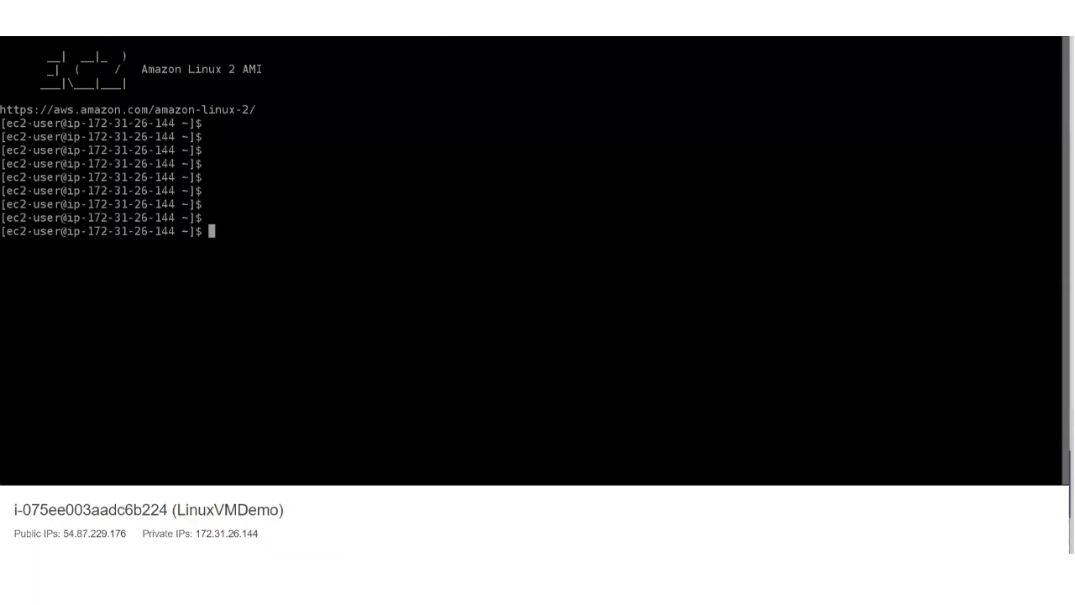